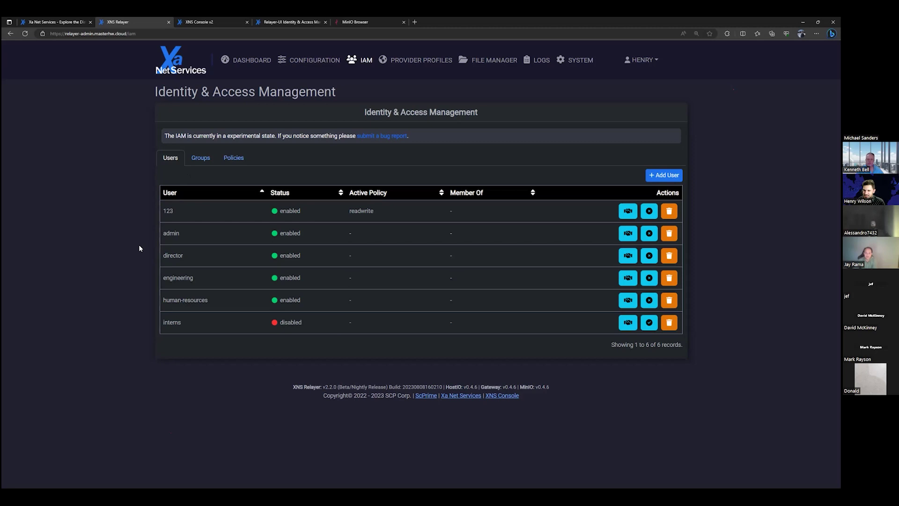
Browse the director, development and human-resources buckets in the file manager.
{"action": "left_click", "coordinate": [233, 159]}
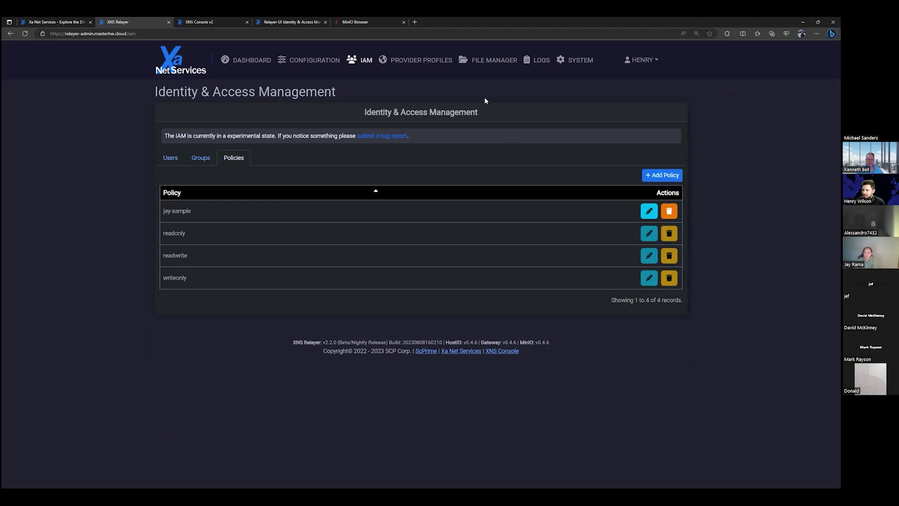
{"action": "left_click", "coordinate": [487, 68]}
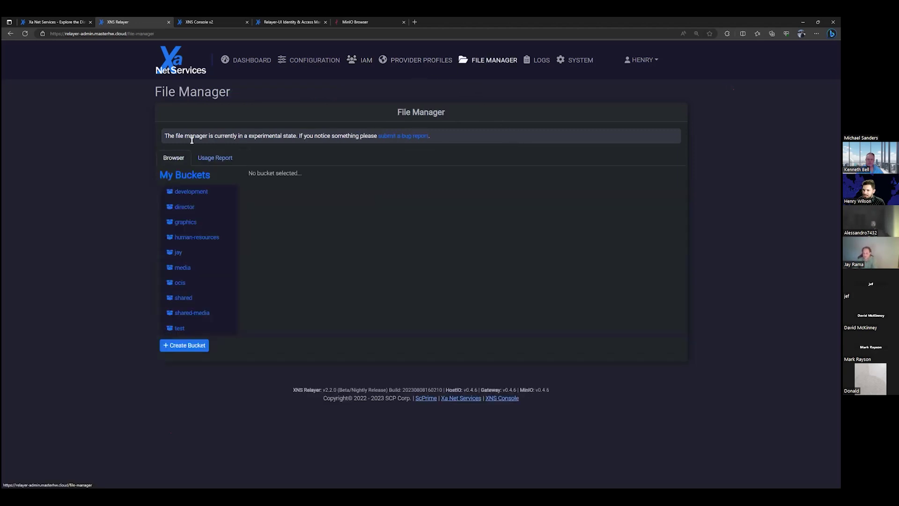
{"action": "left_click", "coordinate": [193, 207]}
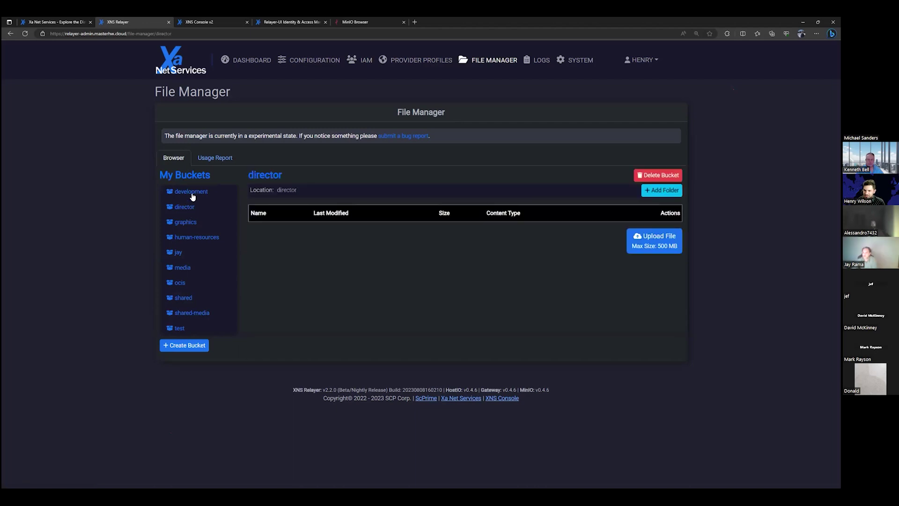
{"action": "left_click", "coordinate": [202, 193]}
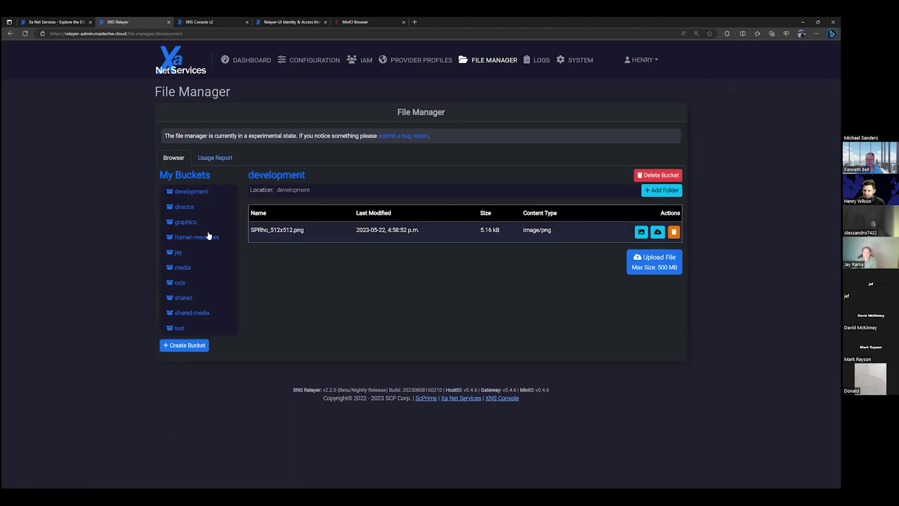
{"action": "left_click", "coordinate": [207, 237]}
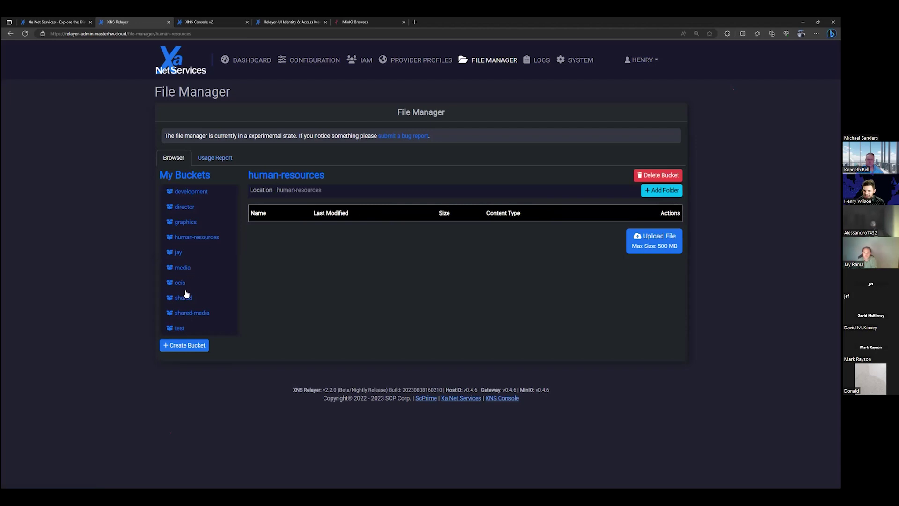
{"action": "left_click", "coordinate": [368, 63]}
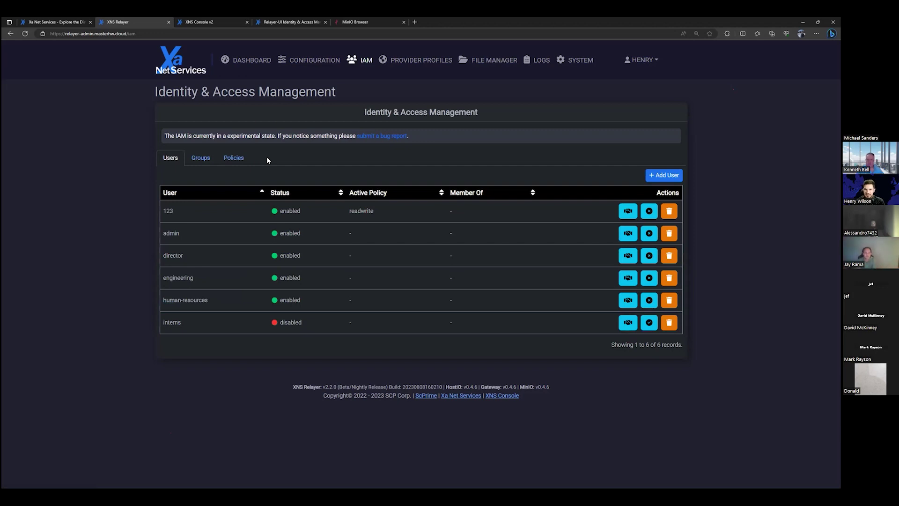
Create the engineering policy with Full on development and List, Read on graphics.
{"action": "left_click", "coordinate": [237, 160]}
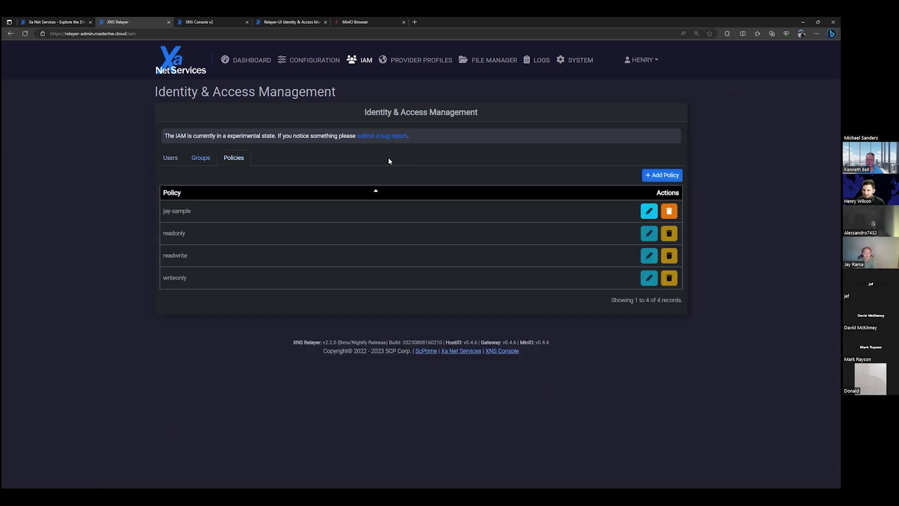
{"action": "left_click", "coordinate": [656, 175]}
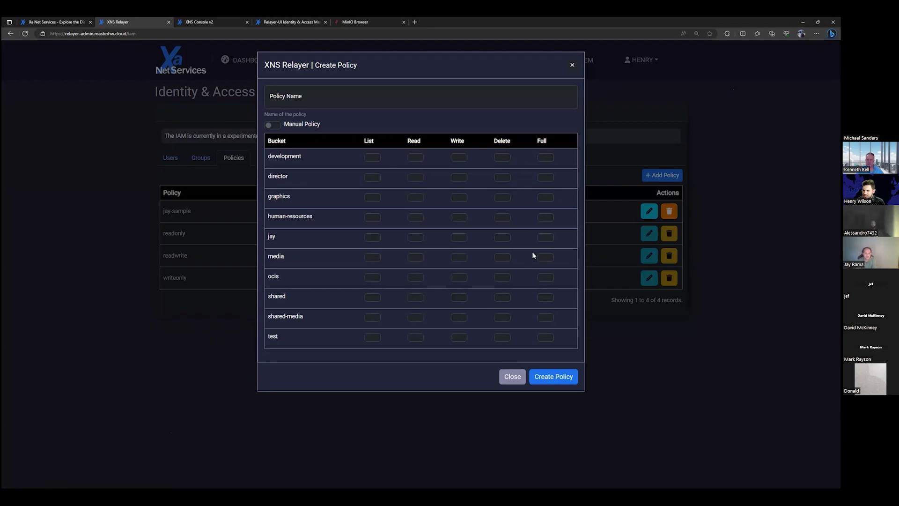
{"action": "left_click", "coordinate": [336, 102]}
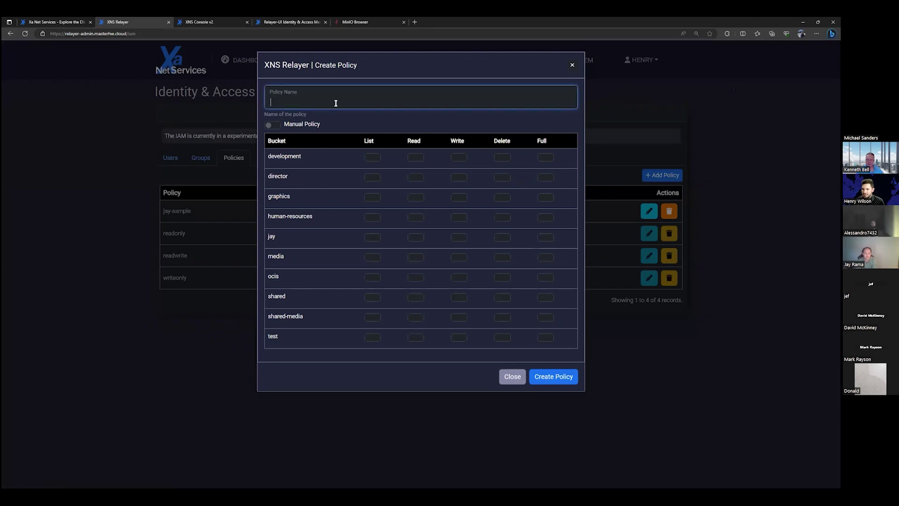
{"action": "type", "text": "engineering"}
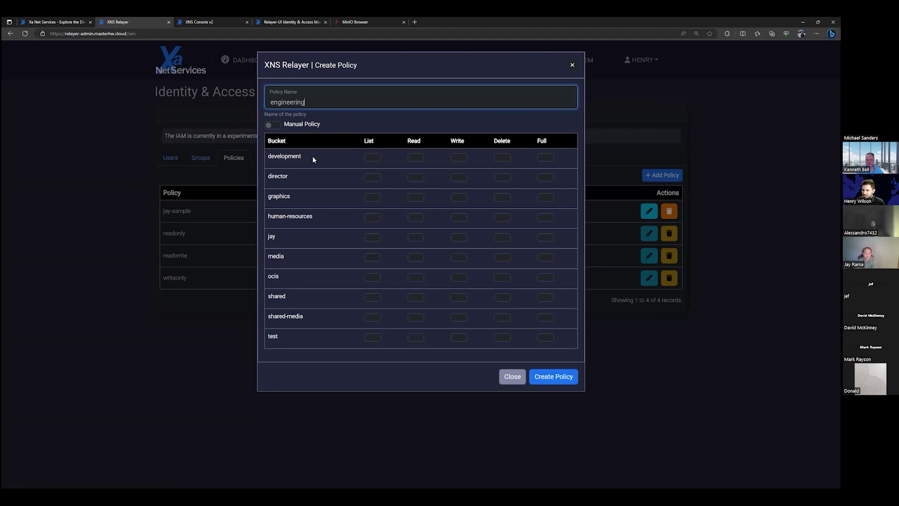
{"action": "left_click", "coordinate": [546, 158]}
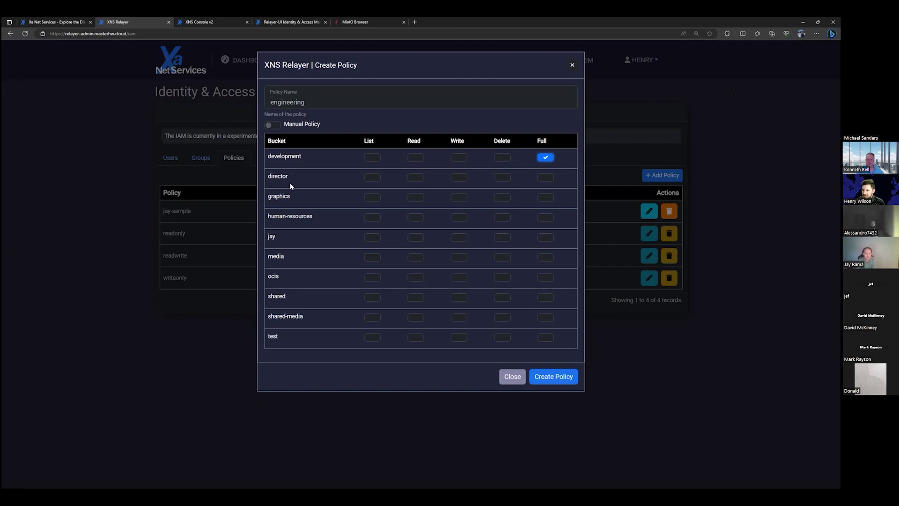
{"action": "left_click", "coordinate": [375, 197]}
{"action": "left_click", "coordinate": [554, 377]}
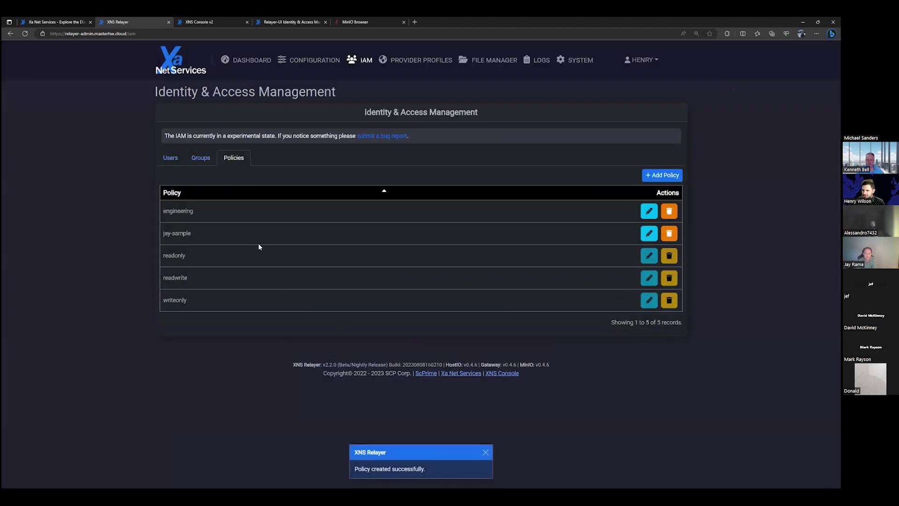
Create the admin policy with Full access on all four buckets.
{"action": "left_click", "coordinate": [651, 175]}
{"action": "double_click", "coordinate": [371, 94]}
{"action": "type", "text": "admin"}
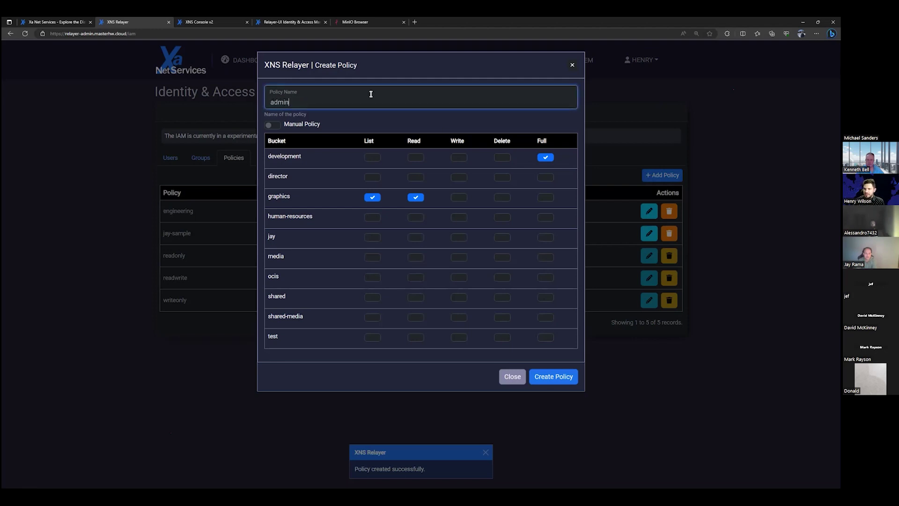
{"action": "left_click", "coordinate": [415, 197]}
{"action": "left_click", "coordinate": [376, 198]}
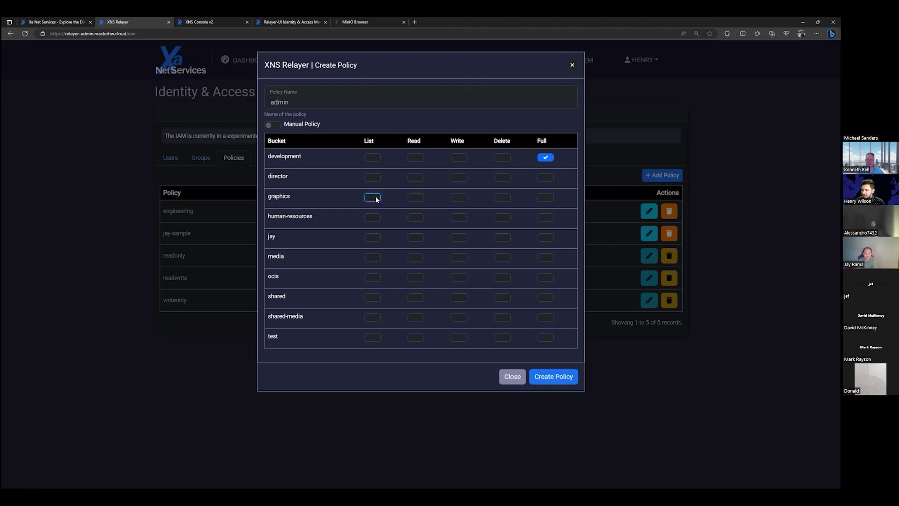
{"action": "left_click", "coordinate": [542, 179]}
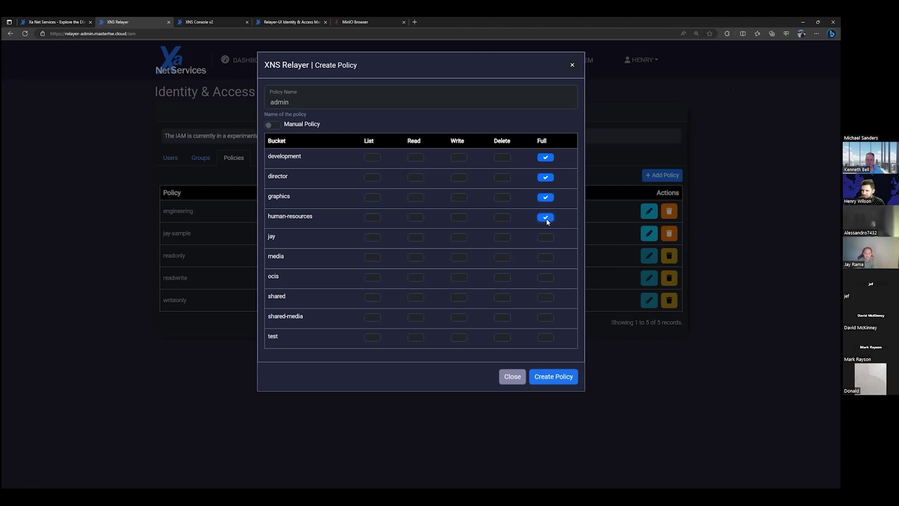
{"action": "left_click", "coordinate": [561, 378]}
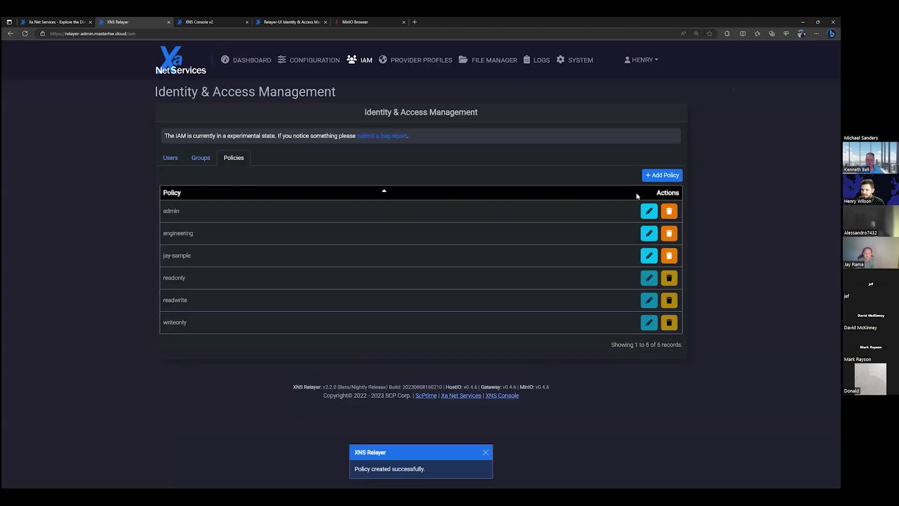
Start a new policy named intern, clearing Full access from all four buckets.
{"action": "left_click", "coordinate": [656, 176]}
{"action": "double_click", "coordinate": [331, 97]}
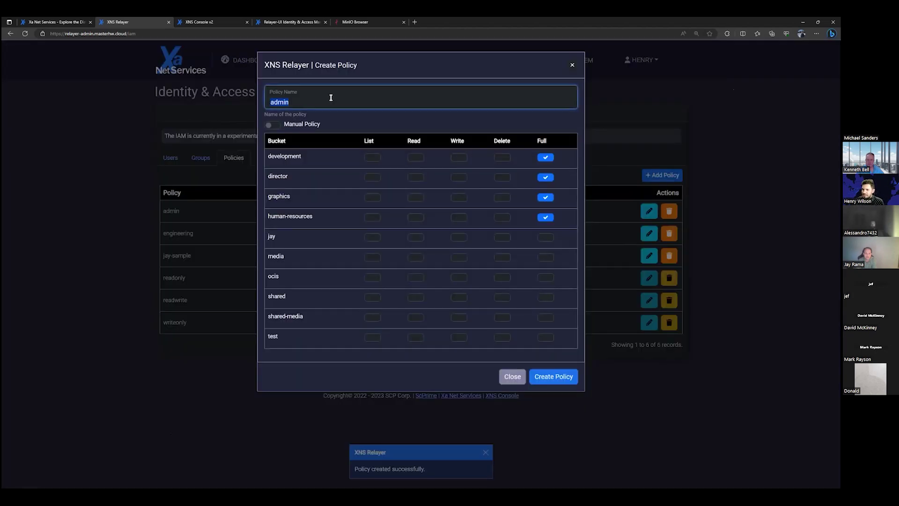
{"action": "type", "text": "intern"}
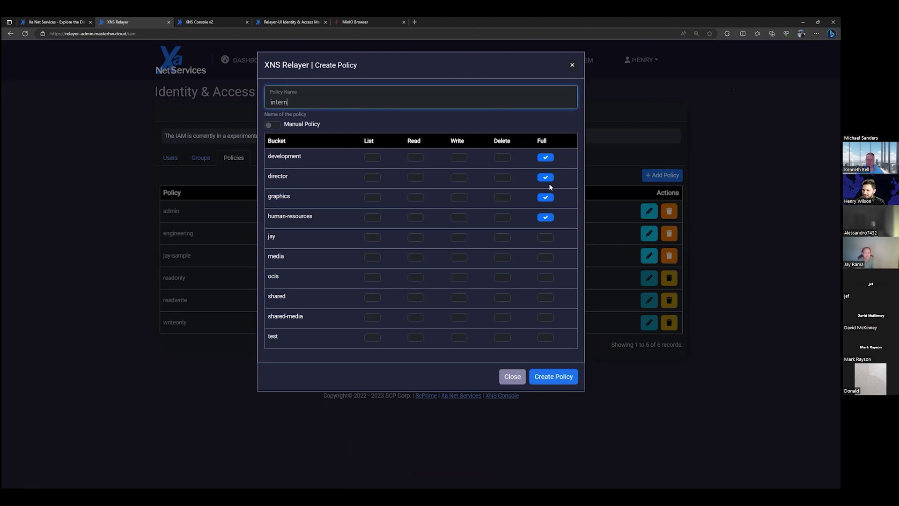
{"action": "left_click", "coordinate": [546, 217]}
{"action": "left_click", "coordinate": [545, 197]}
{"action": "left_click", "coordinate": [545, 177]}
{"action": "left_click", "coordinate": [546, 158]}
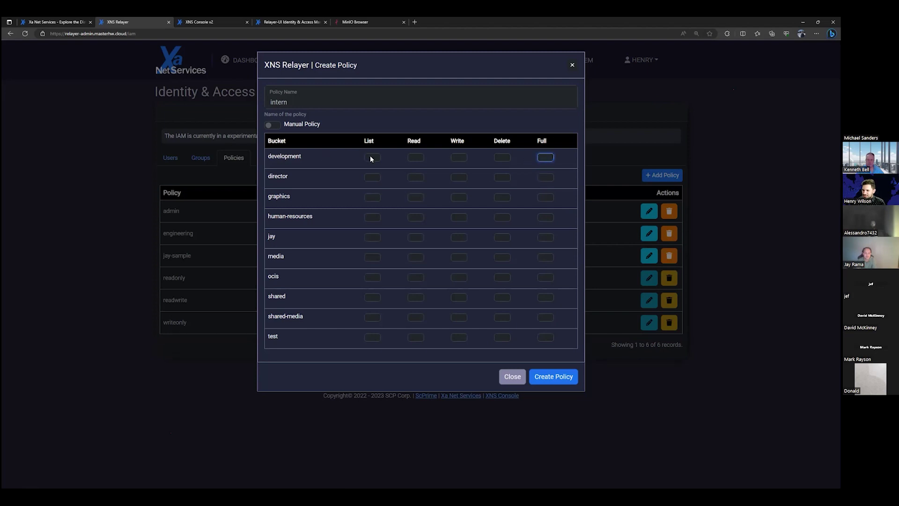
Give the intern policy List, Read and Write on development, then save it.
{"action": "left_click", "coordinate": [372, 158]}
{"action": "left_click", "coordinate": [415, 158]}
{"action": "left_click", "coordinate": [459, 158]}
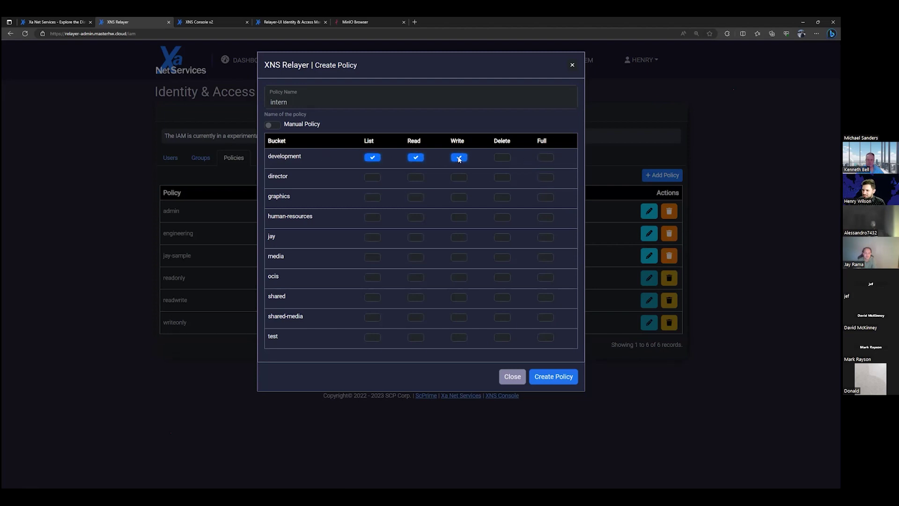
{"action": "left_click", "coordinate": [502, 157]}
{"action": "left_click", "coordinate": [502, 157]}
{"action": "left_click", "coordinate": [482, 122]}
{"action": "left_click", "coordinate": [558, 378]}
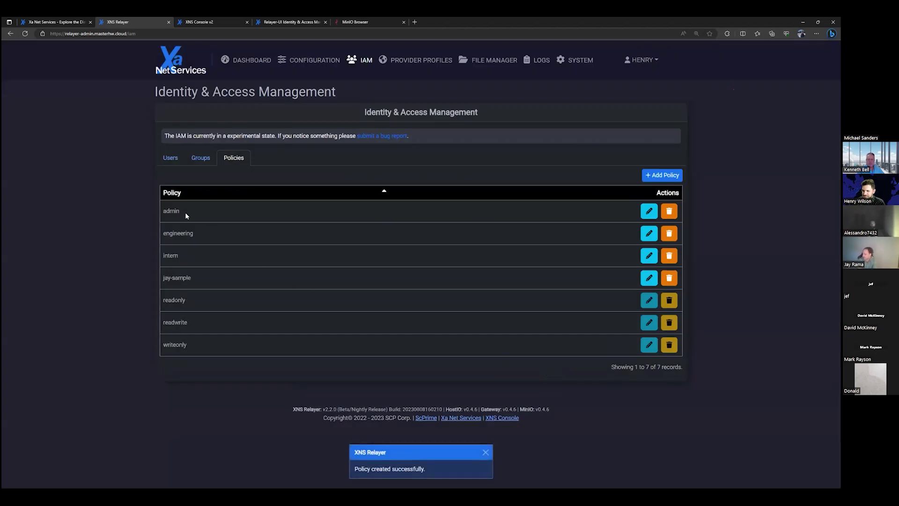
Assign the intern policy to the interns user.
{"action": "left_click", "coordinate": [170, 159]}
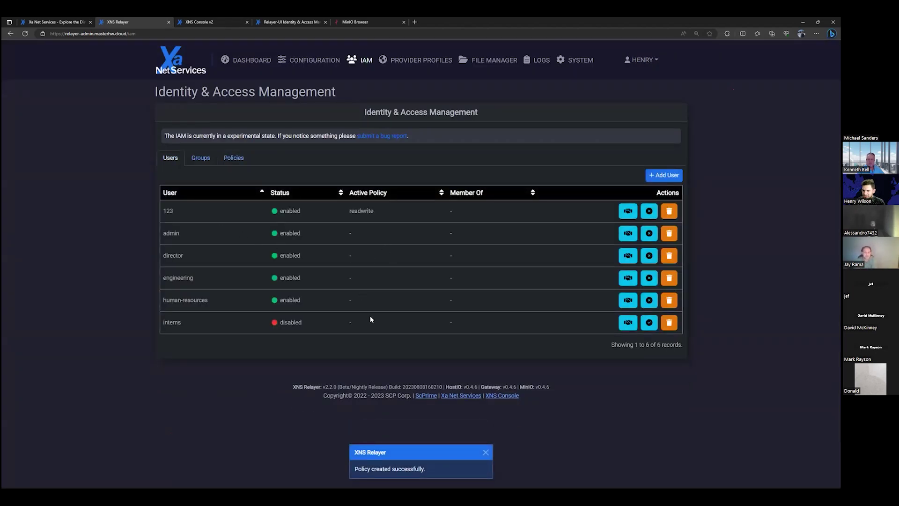
{"action": "left_click", "coordinate": [629, 322]}
{"action": "left_click", "coordinate": [354, 106]}
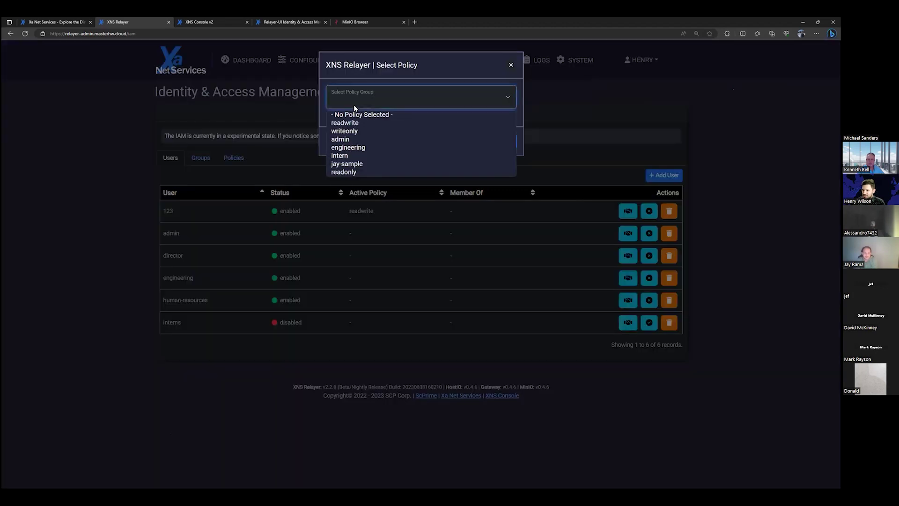
{"action": "left_click", "coordinate": [391, 155]}
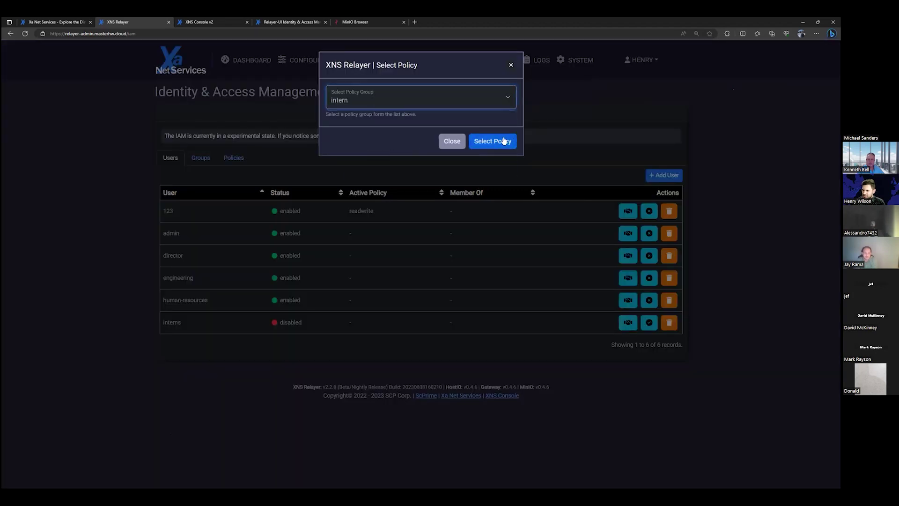
{"action": "left_click", "coordinate": [504, 141]}
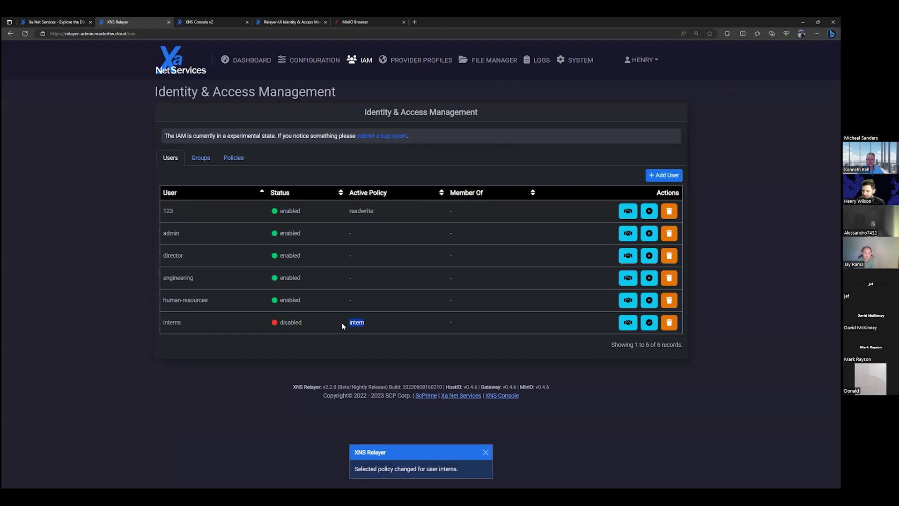
Assign the engineering policy to the engineering user.
{"action": "left_click", "coordinate": [628, 277]}
{"action": "left_click", "coordinate": [355, 94]}
{"action": "left_click", "coordinate": [356, 131]}
{"action": "left_click", "coordinate": [493, 141]}
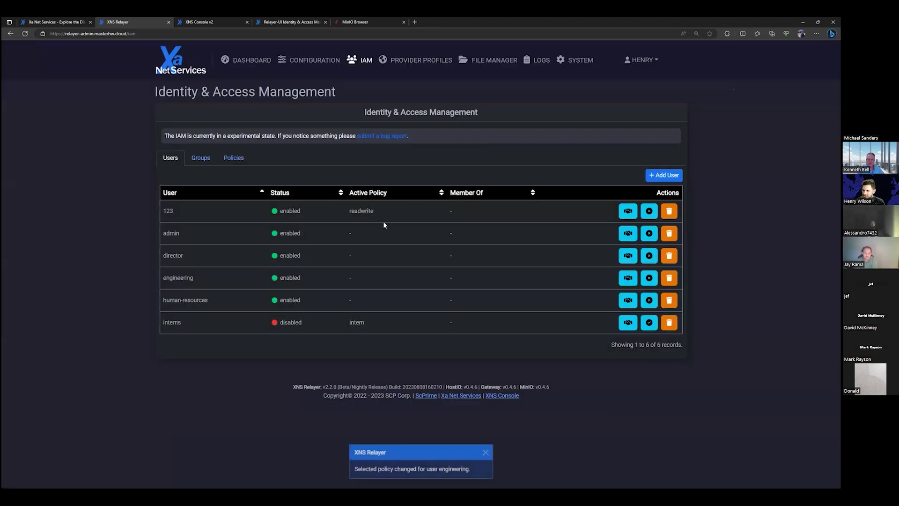
Assign the admin policy to the admin user.
{"action": "left_click", "coordinate": [628, 234]}
{"action": "left_click", "coordinate": [394, 98]}
{"action": "left_click", "coordinate": [364, 171]}
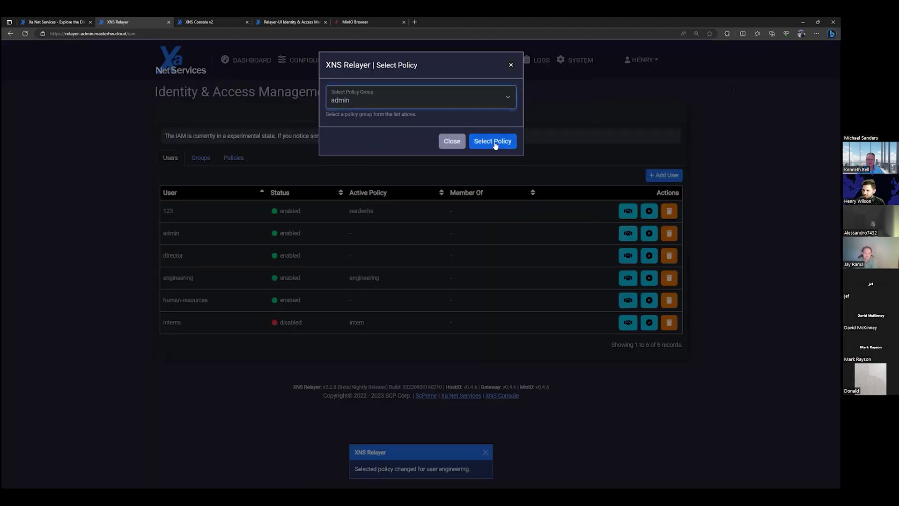
{"action": "left_click", "coordinate": [492, 141]}
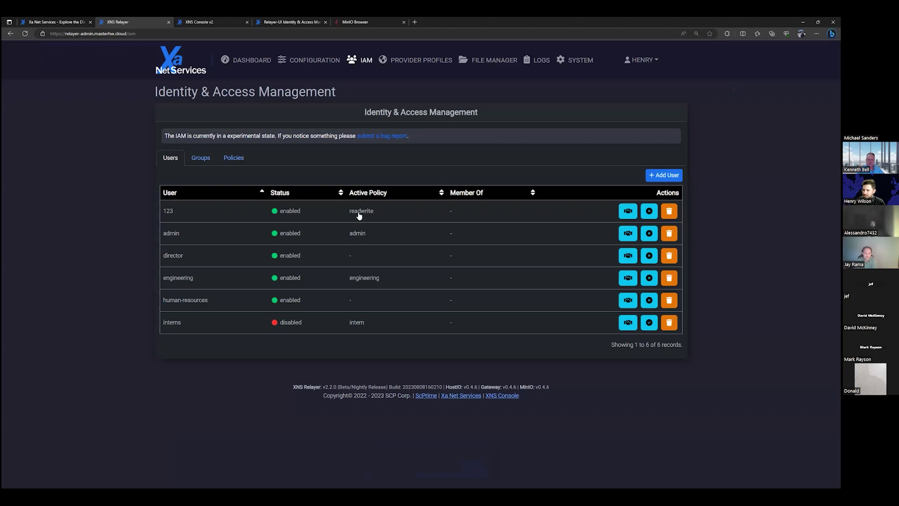
Sign in to MinIO Browser as engineering with its secret key.
{"action": "left_click", "coordinate": [350, 23]}
{"action": "left_click", "coordinate": [443, 197]}
{"action": "type", "text": "engineering"}
{"action": "key", "text": "Tab"}
{"action": "type", "text": "••••••••"}
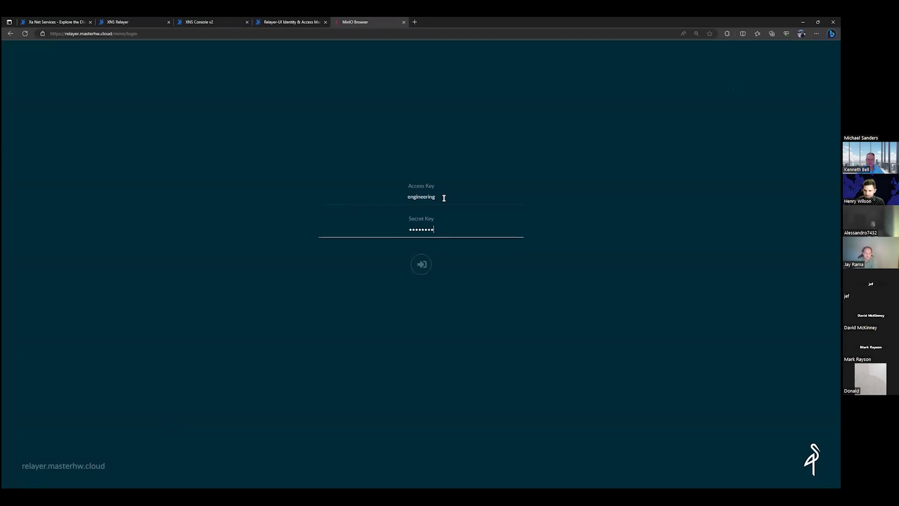
{"action": "key", "text": "Return"}
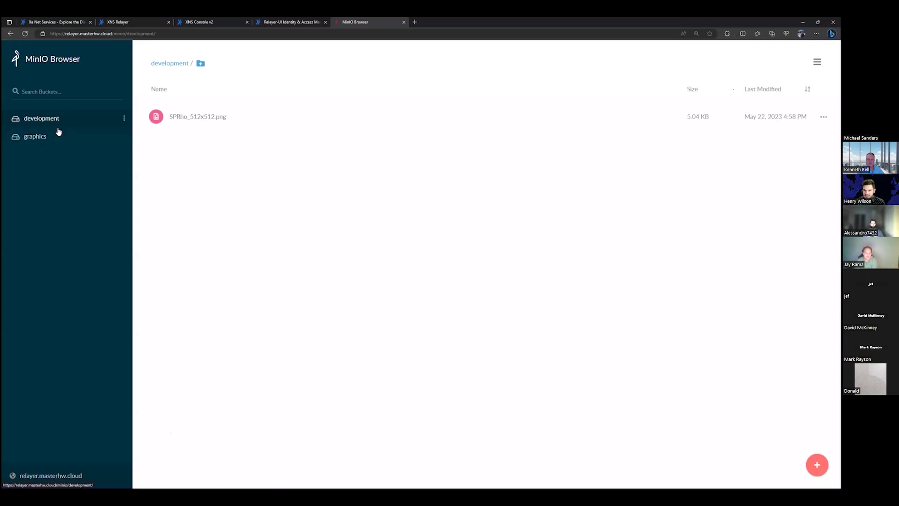
Sign out and attempt logging in as interns, which is rejected as an unknown access key.
{"action": "left_click", "coordinate": [817, 62]}
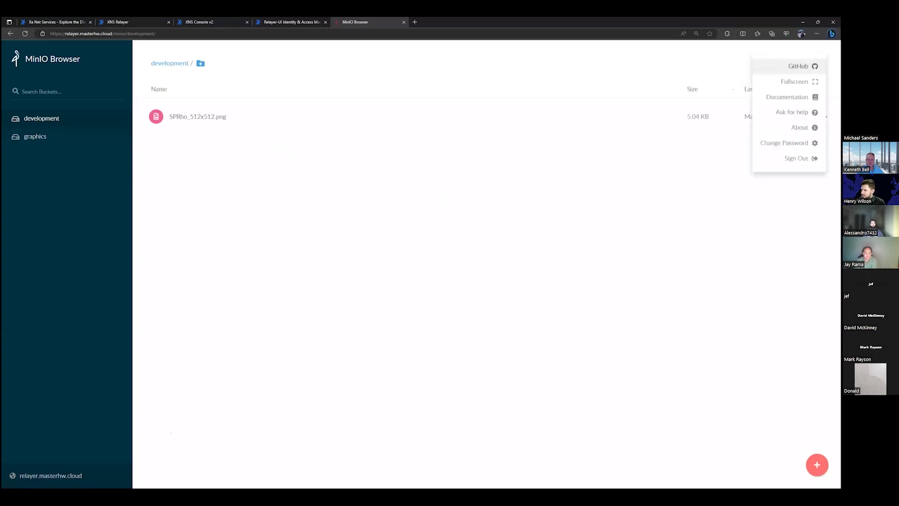
{"action": "left_click", "coordinate": [797, 159]}
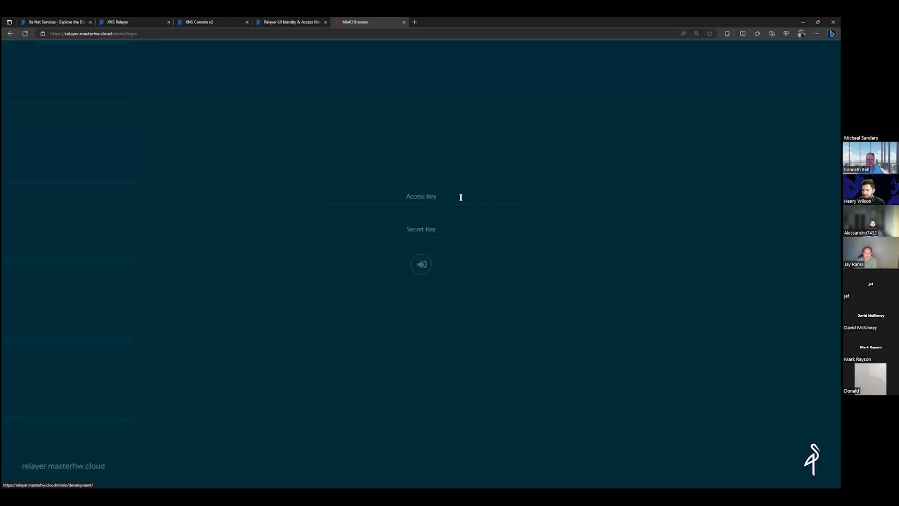
{"action": "left_click", "coordinate": [460, 198]}
{"action": "type", "text": "interns"}
{"action": "key", "text": "Tab"}
{"action": "type", "text": "••••••••"}
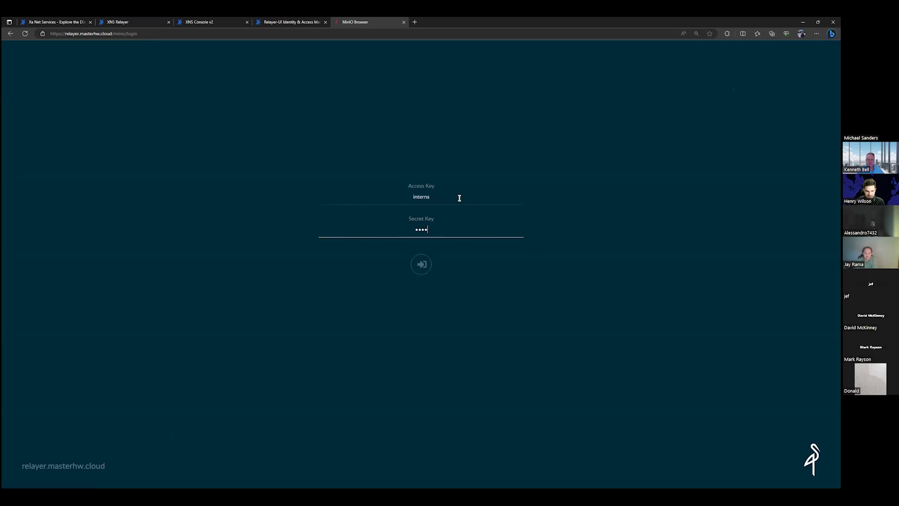
{"action": "key", "text": "Return"}
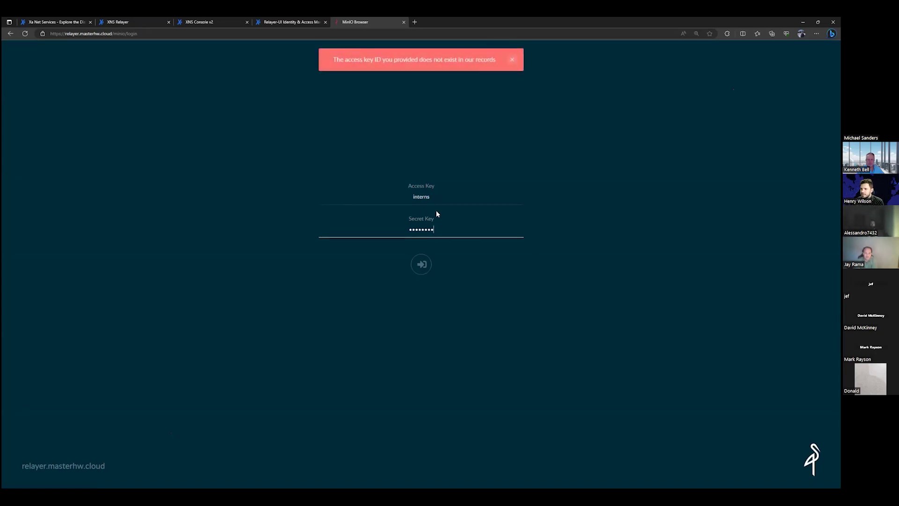
{"action": "left_click", "coordinate": [438, 197]}
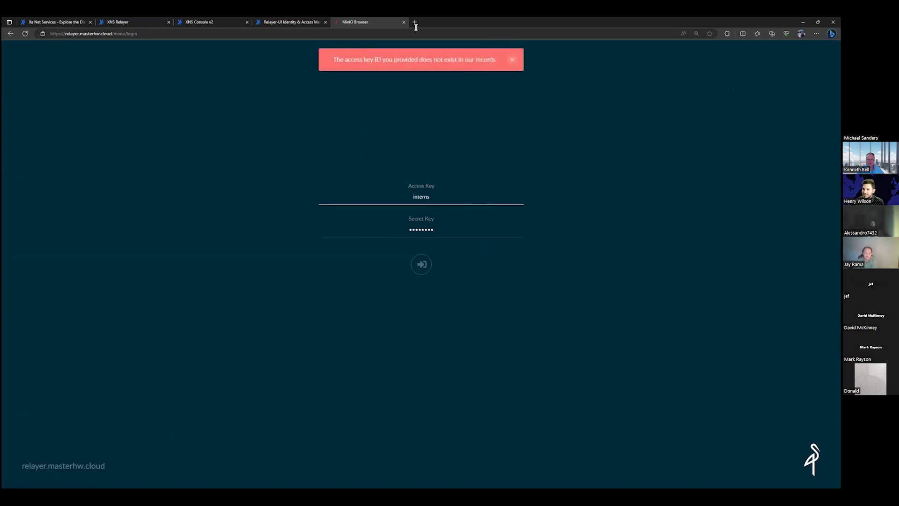
{"action": "left_click", "coordinate": [269, 24]}
{"action": "left_click", "coordinate": [225, 22]}
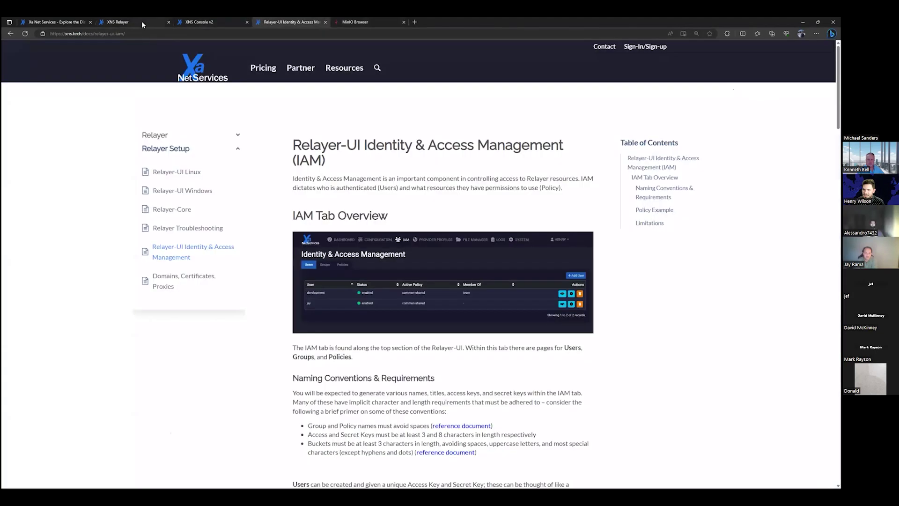
Re-enable the interns user in the IAM Users table, then return to MinIO Browser.
{"action": "left_click", "coordinate": [121, 22]}
{"action": "left_click", "coordinate": [649, 323]}
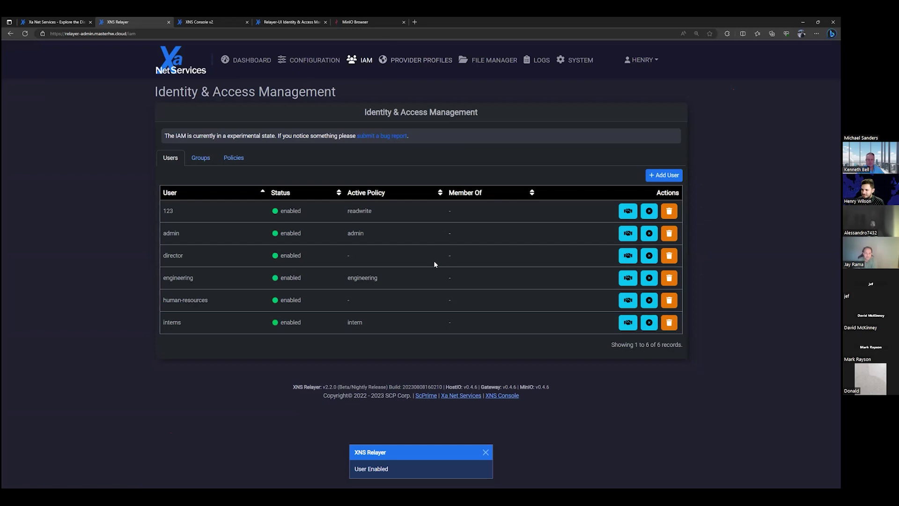
{"action": "key", "text": "ctrl+Tab"}
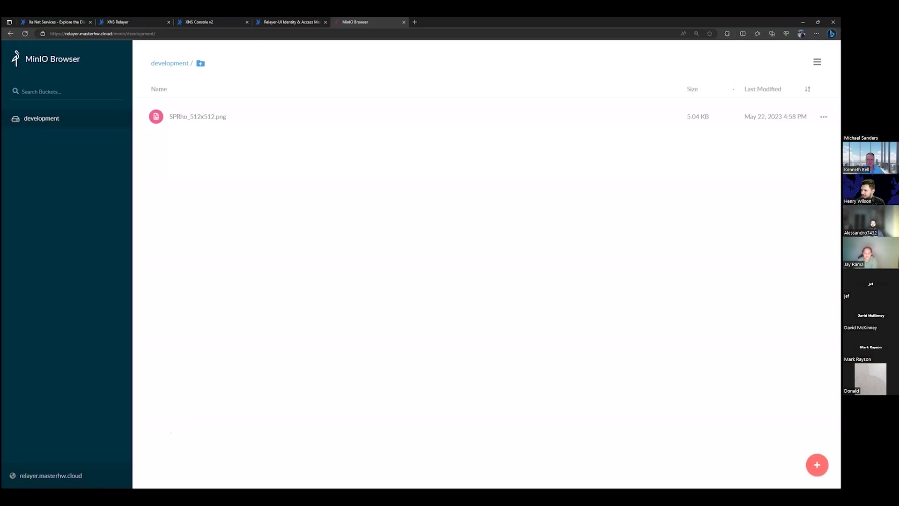
Try deleting SPRho_512x512.png from development, which fails for lack of permissions.
{"action": "left_click", "coordinate": [824, 117]}
{"action": "left_click", "coordinate": [809, 132]}
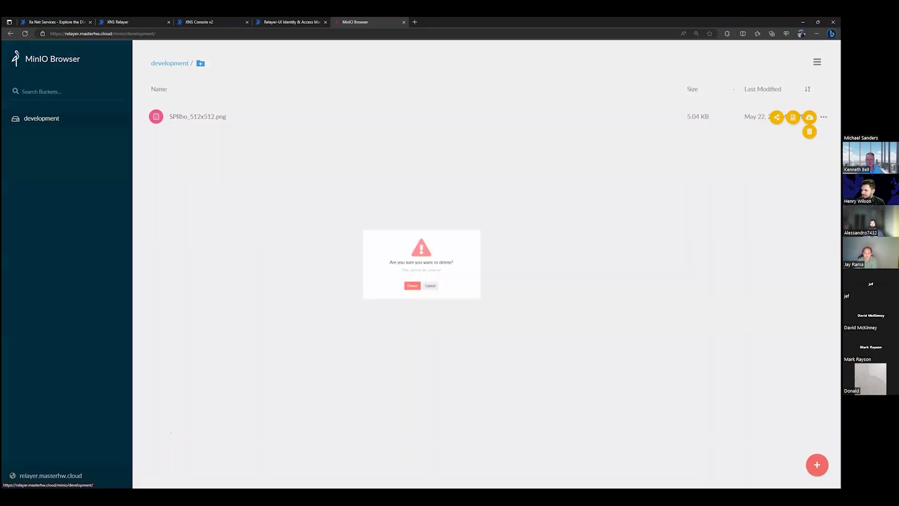
{"action": "left_click", "coordinate": [409, 294]}
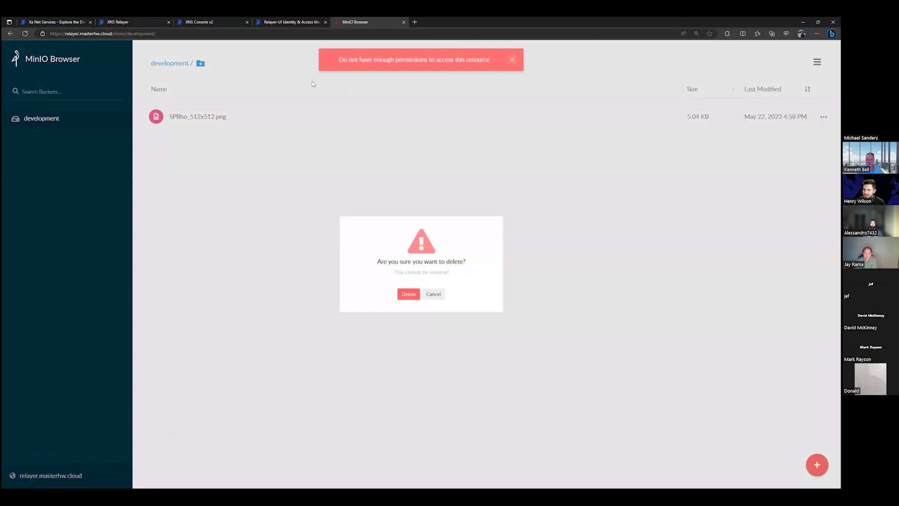
{"action": "left_click", "coordinate": [121, 22]}
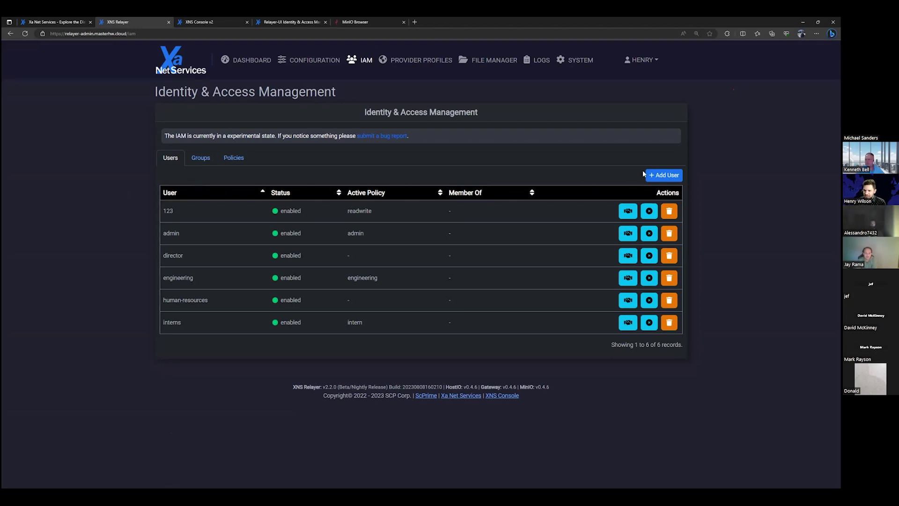
Add a new user with its access key and secret key, leaving it without a policy.
{"action": "left_click_drag", "start_coordinate": [92, 187], "coordinate": [193, 278]}
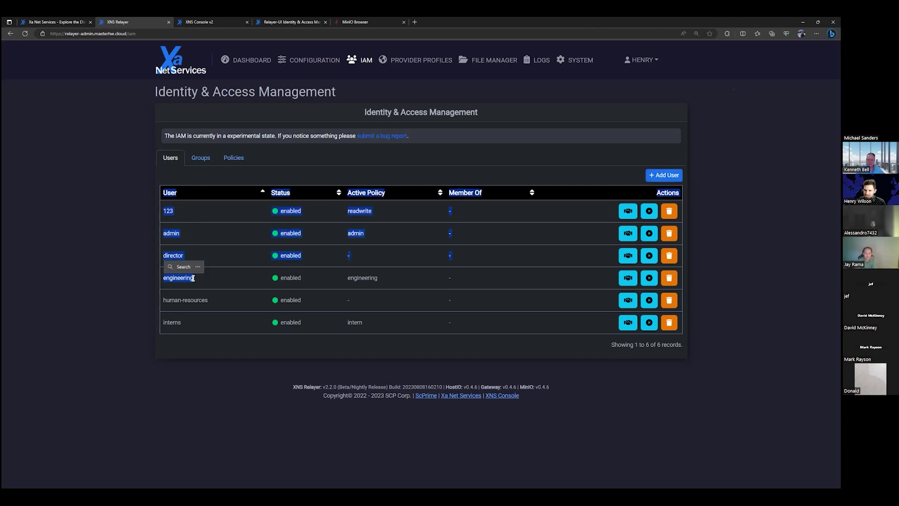
{"action": "left_click", "coordinate": [197, 171]}
{"action": "left_click", "coordinate": [677, 176]}
{"action": "left_click", "coordinate": [406, 98]}
{"action": "type", "text": "john"}
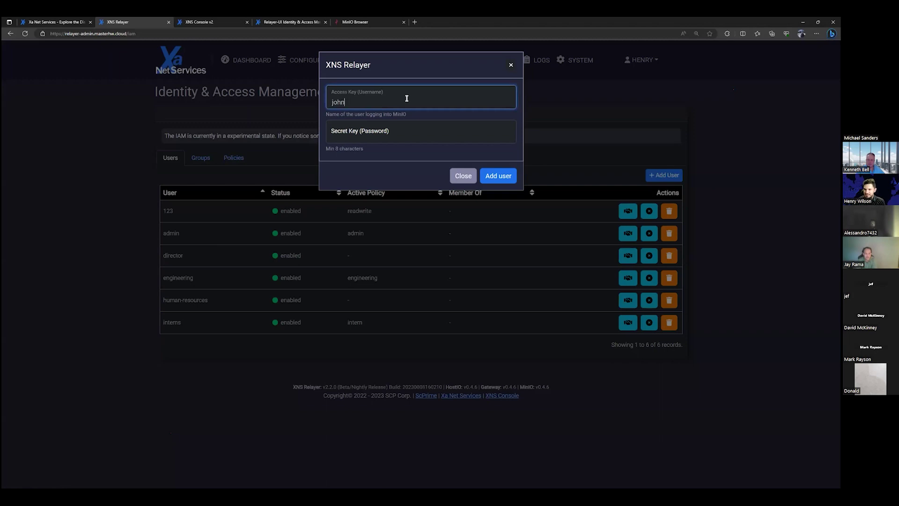
{"action": "key", "text": "Tab"}
{"action": "type", "text": "12345678"}
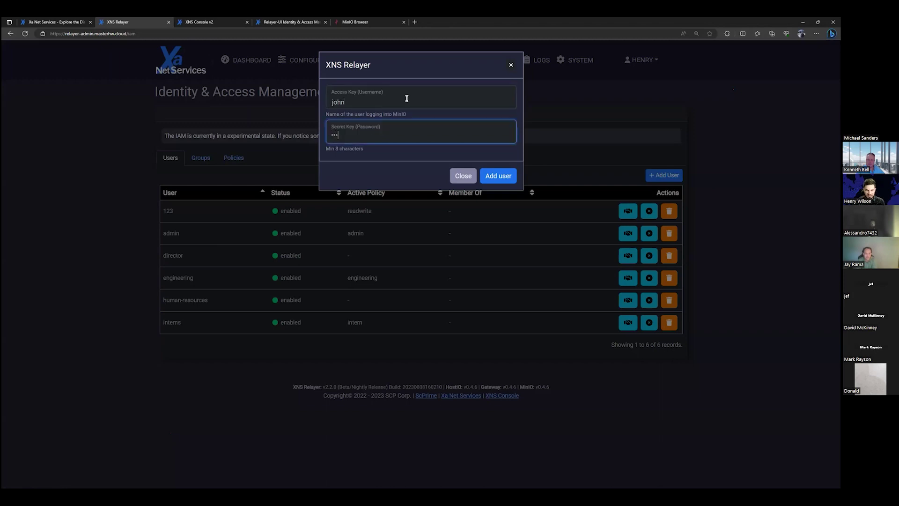
{"action": "left_click", "coordinate": [498, 176]}
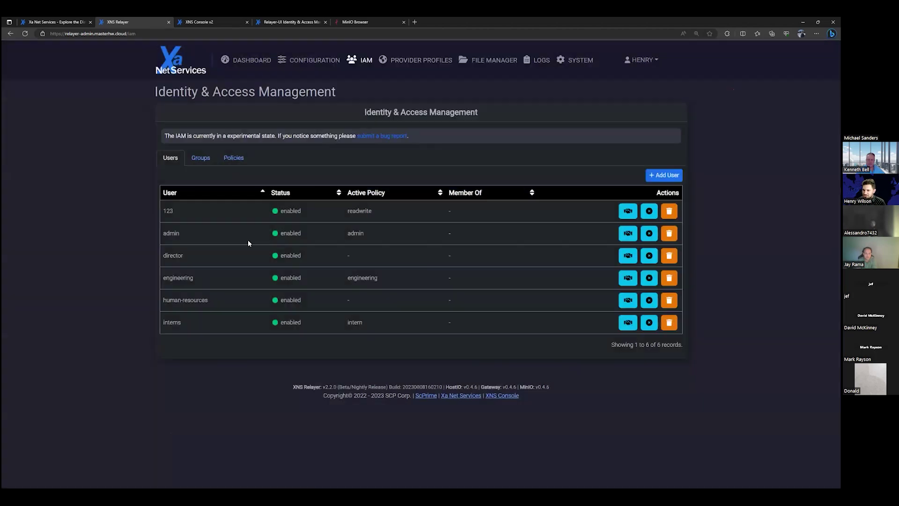
{"action": "left_click", "coordinate": [197, 159]}
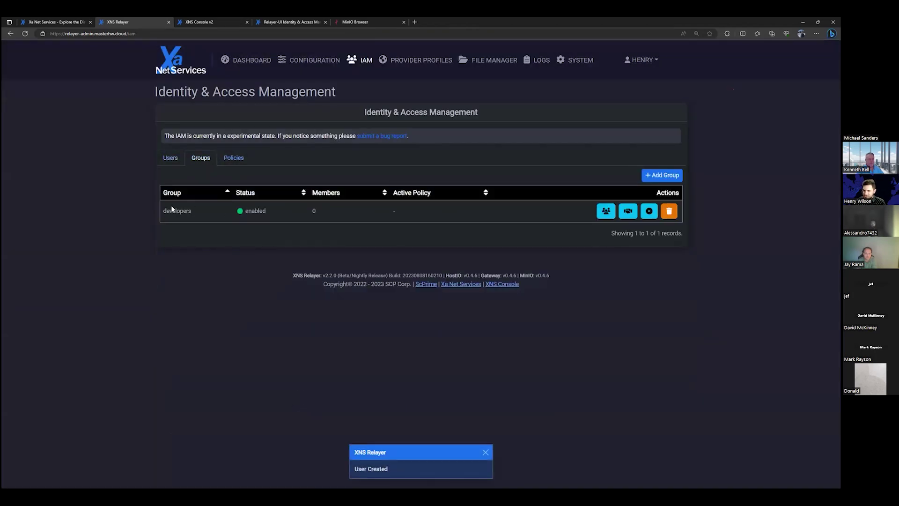
Add the new user as a member of the developers group.
{"action": "left_click", "coordinate": [607, 210]}
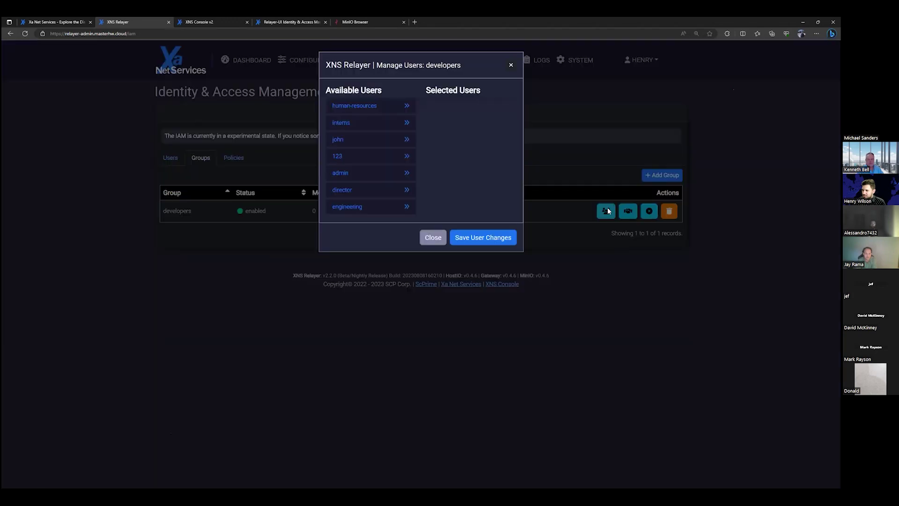
{"action": "left_click", "coordinate": [382, 143]}
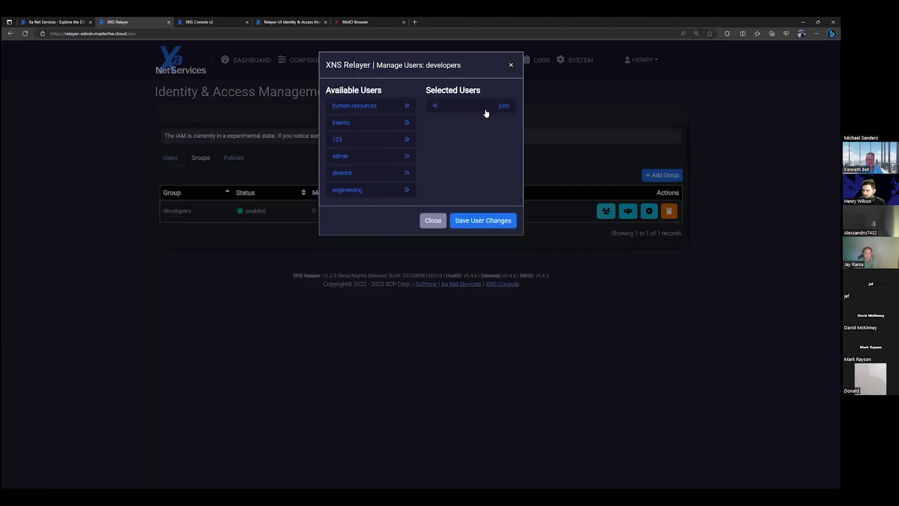
{"action": "left_click", "coordinate": [497, 222]}
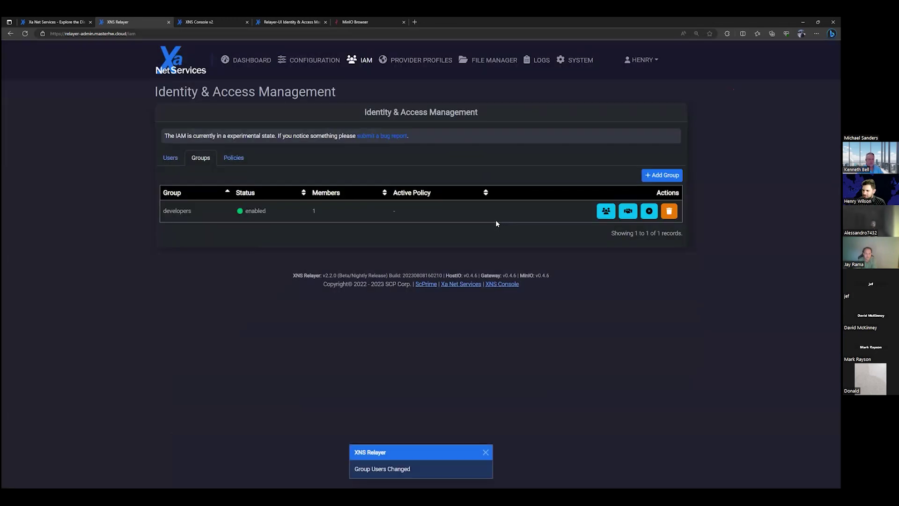
Set engineering as the developers group's active policy.
{"action": "left_click", "coordinate": [629, 211]}
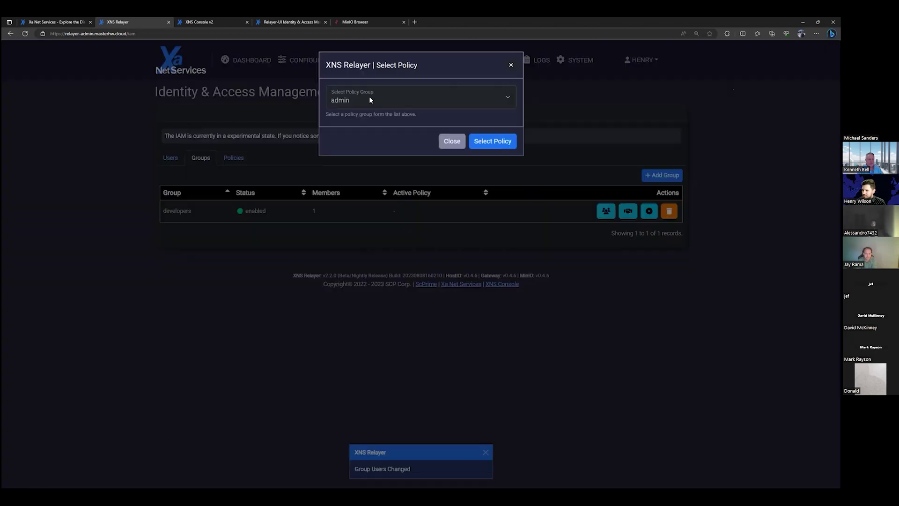
{"action": "left_click", "coordinate": [423, 106]}
{"action": "left_click", "coordinate": [400, 122]}
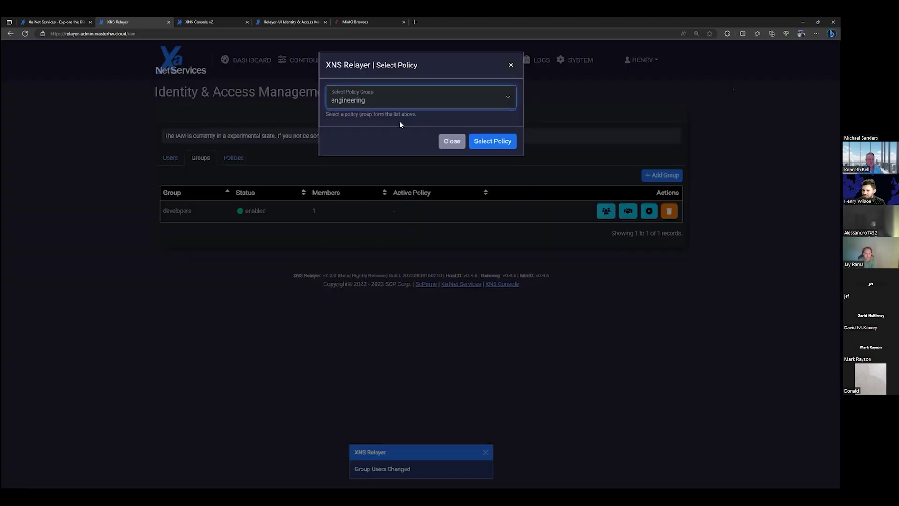
{"action": "left_click", "coordinate": [493, 141]}
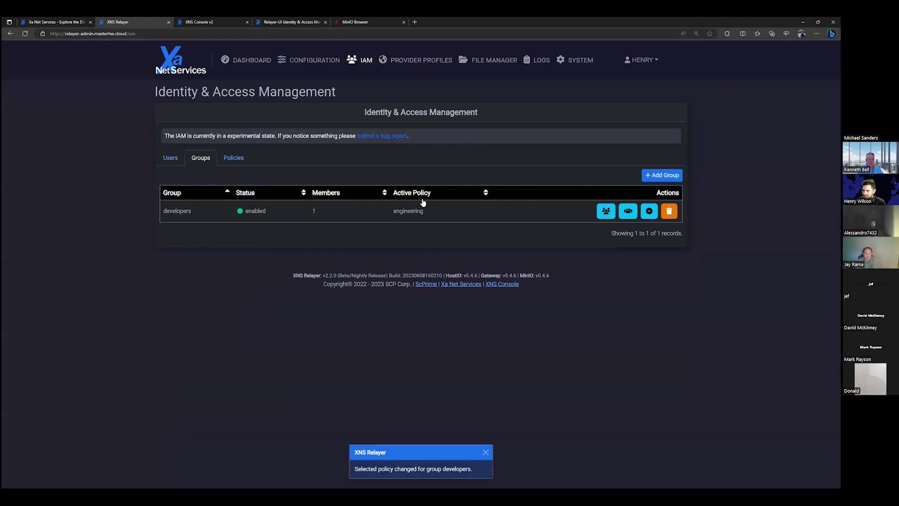
{"action": "left_click", "coordinate": [178, 161]}
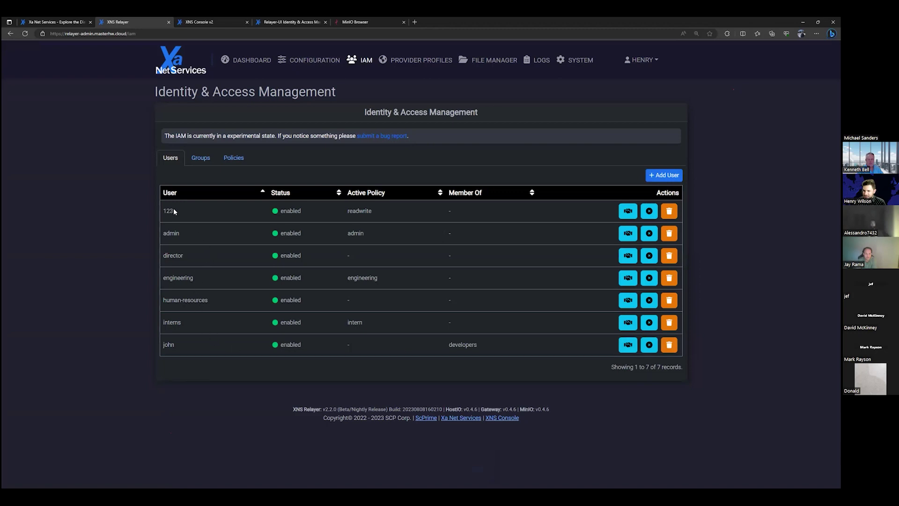
Cancel the pending file deletion, sign out, and sign in to MinIO Browser as the new user.
{"action": "left_click", "coordinate": [355, 22]}
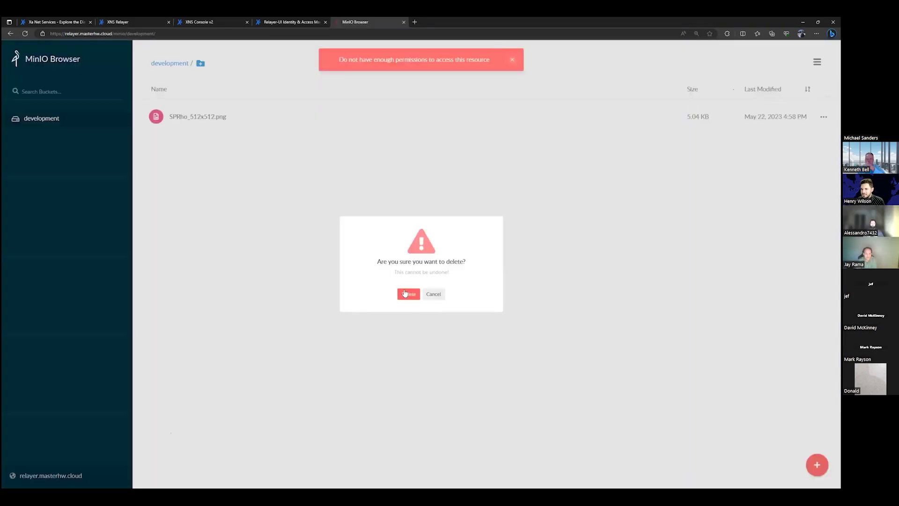
{"action": "left_click", "coordinate": [436, 295]}
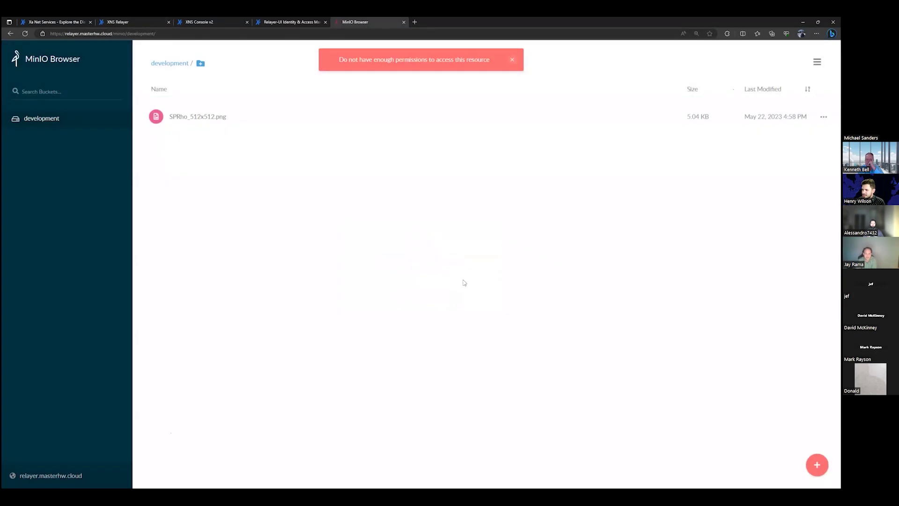
{"action": "left_click", "coordinate": [817, 62]}
{"action": "left_click", "coordinate": [792, 157]}
{"action": "left_click", "coordinate": [429, 199]}
{"action": "type", "text": "john"}
{"action": "key", "text": "Tab"}
{"action": "type", "text": "********"}
{"action": "key", "text": "Return"}
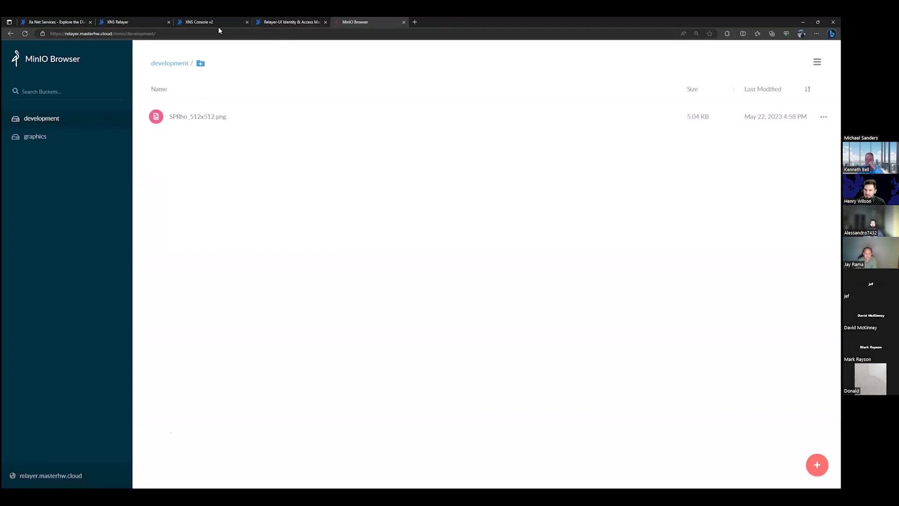
Review the developers group's members and engineering policy without changes, then return to the users list.
{"action": "left_click", "coordinate": [137, 22]}
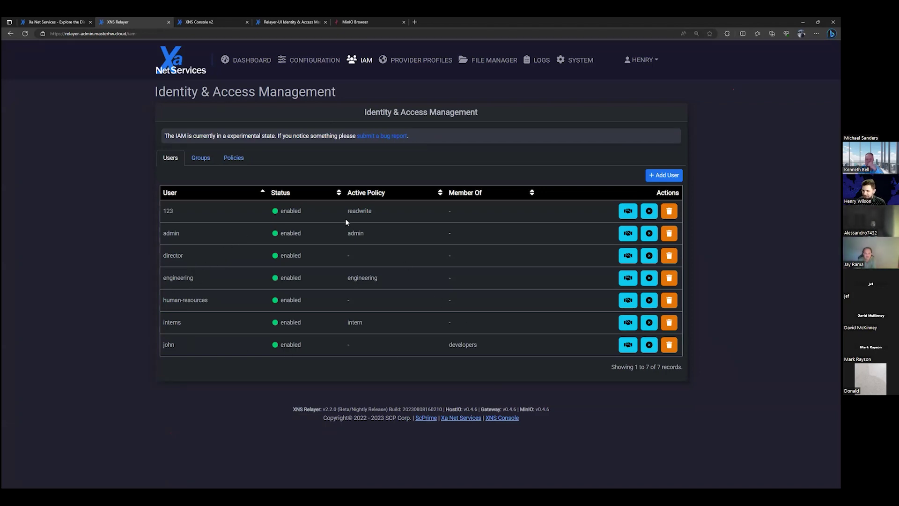
{"action": "left_click", "coordinate": [198, 160]}
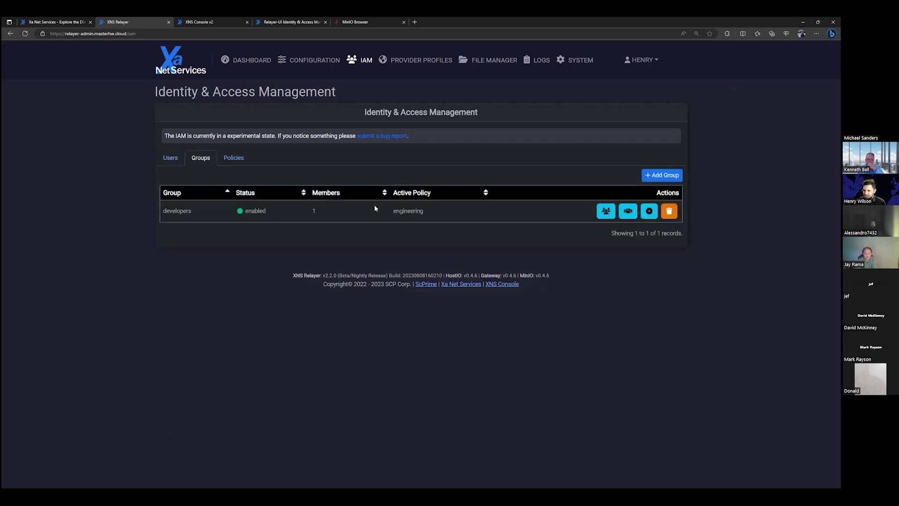
{"action": "left_click", "coordinate": [607, 211]}
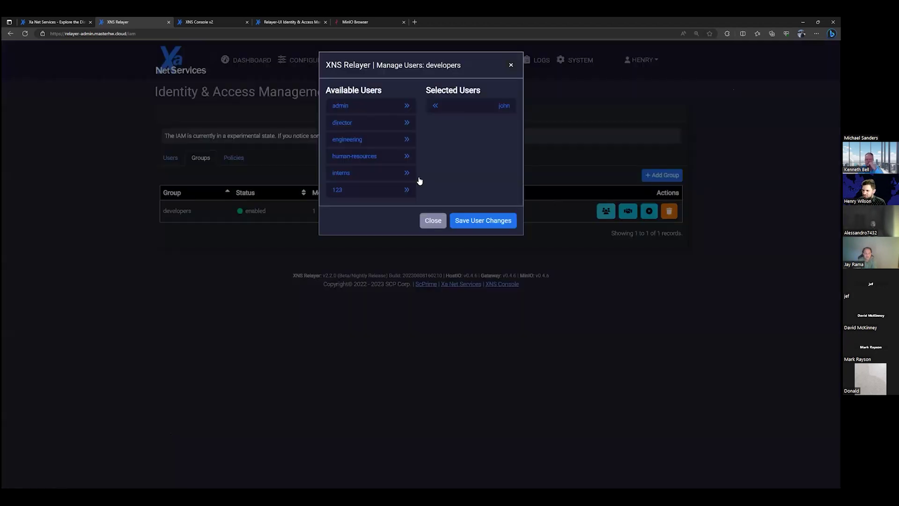
{"action": "left_click", "coordinate": [441, 112]}
{"action": "left_click", "coordinate": [365, 191]}
{"action": "left_click", "coordinate": [511, 64]}
{"action": "double_click", "coordinate": [419, 211]}
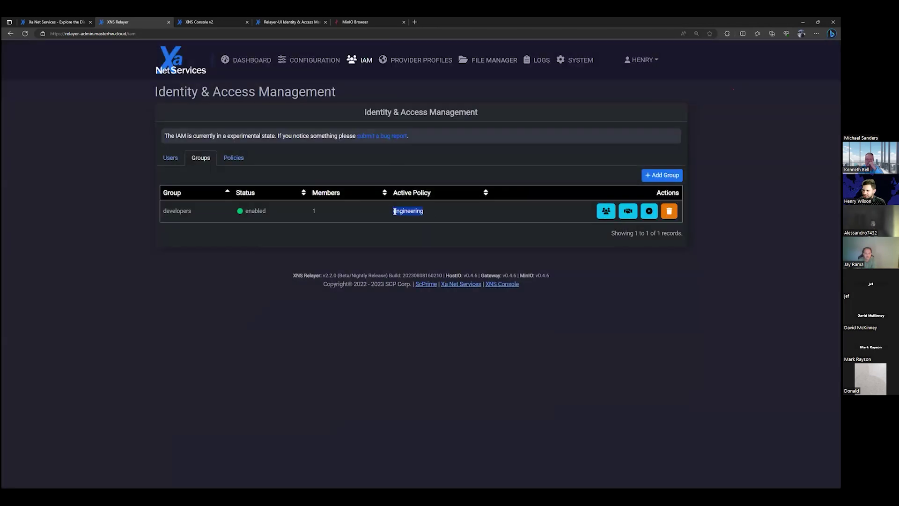
{"action": "left_click", "coordinate": [442, 212]}
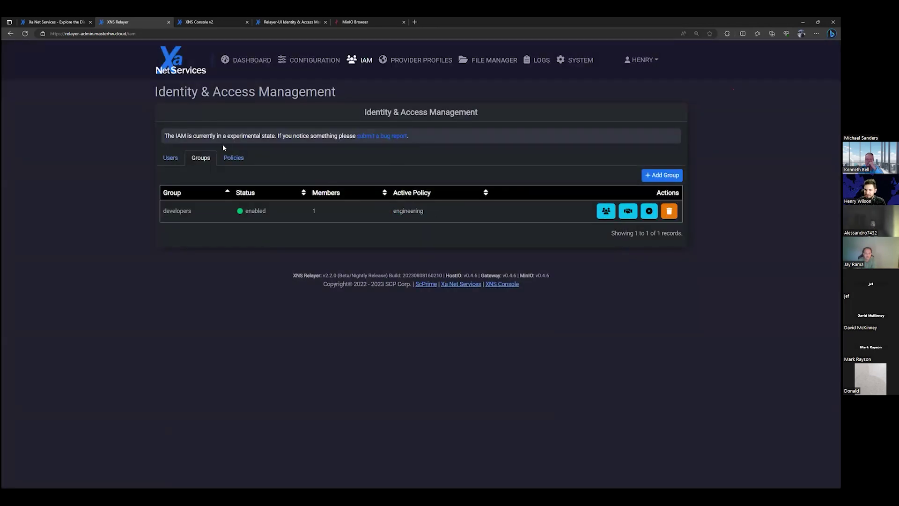
{"action": "left_click", "coordinate": [180, 158]}
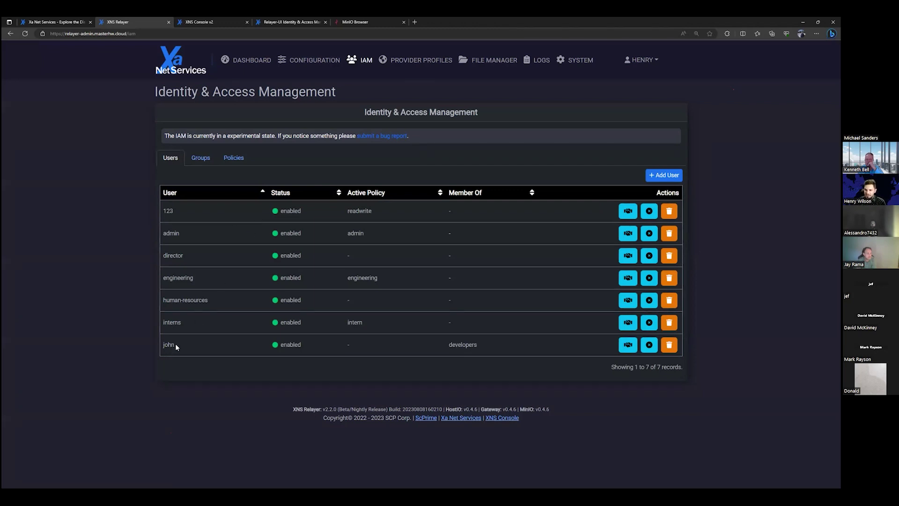
Add the user surveillance-in with an eight-character secret key.
{"action": "left_click", "coordinate": [204, 355]}
{"action": "left_click", "coordinate": [669, 176]}
{"action": "left_click", "coordinate": [422, 97]}
{"action": "type", "text": "s"}
{"action": "key", "text": "BackSpace"}
{"action": "type", "text": "video-"}
{"action": "key", "text": "BackSpace"}
{"action": "key", "text": "BackSpace"}
{"action": "key", "text": "BackSpace"}
{"action": "key", "text": "BackSpace"}
{"action": "key", "text": "BackSpace"}
{"action": "type", "text": "surveillance-in"}
{"action": "key", "text": "Tab"}
{"action": "type", "text": "password"}
{"action": "left_click", "coordinate": [485, 176]}
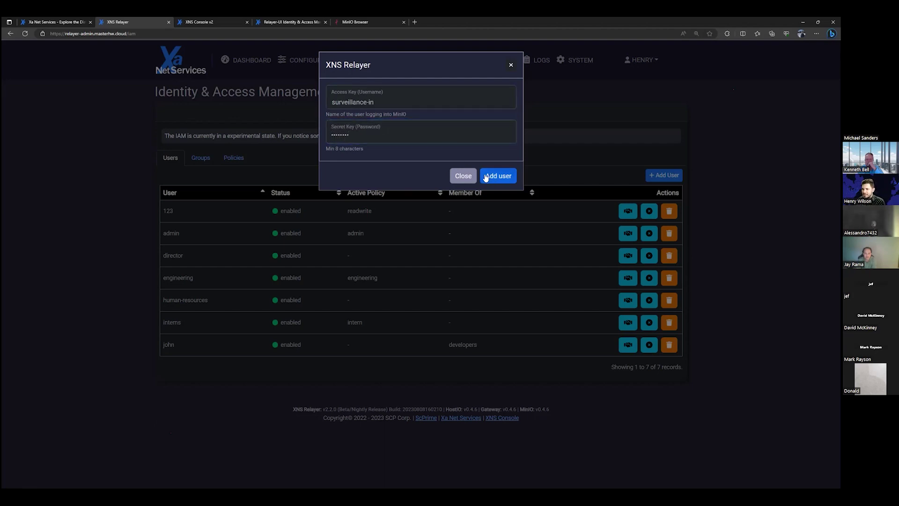
Create the surveillance-cam policy granting only List and Write on the media bucket.
{"action": "left_click", "coordinate": [240, 160]}
{"action": "left_click", "coordinate": [663, 175]}
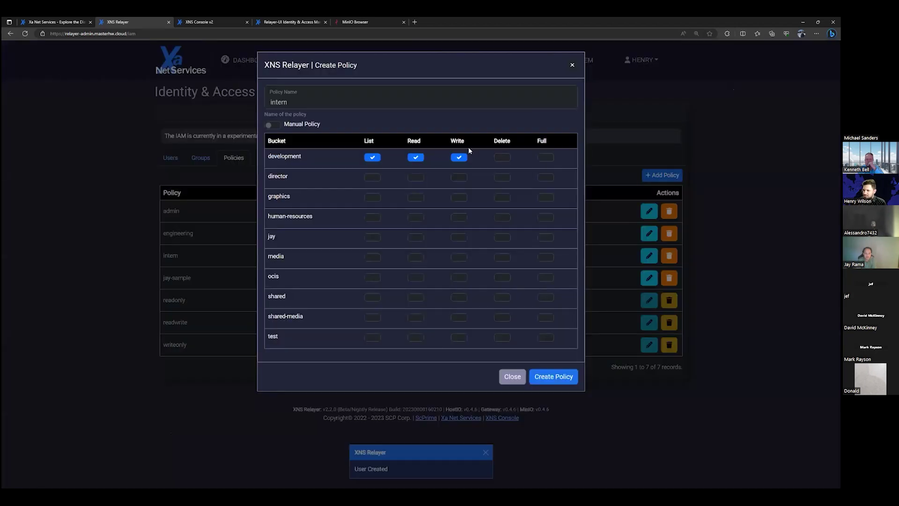
{"action": "left_click", "coordinate": [412, 159]}
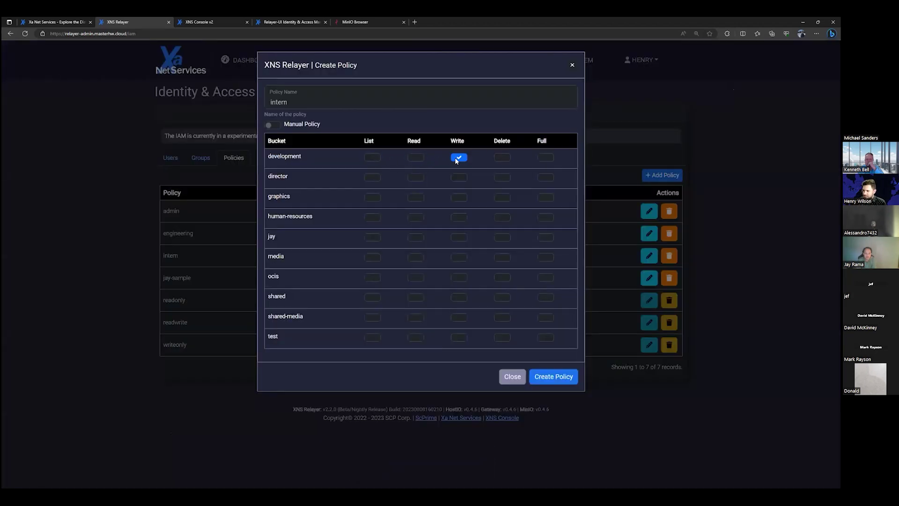
{"action": "left_click", "coordinate": [305, 323]}
{"action": "left_click", "coordinate": [372, 257]}
{"action": "double_click", "coordinate": [309, 101]}
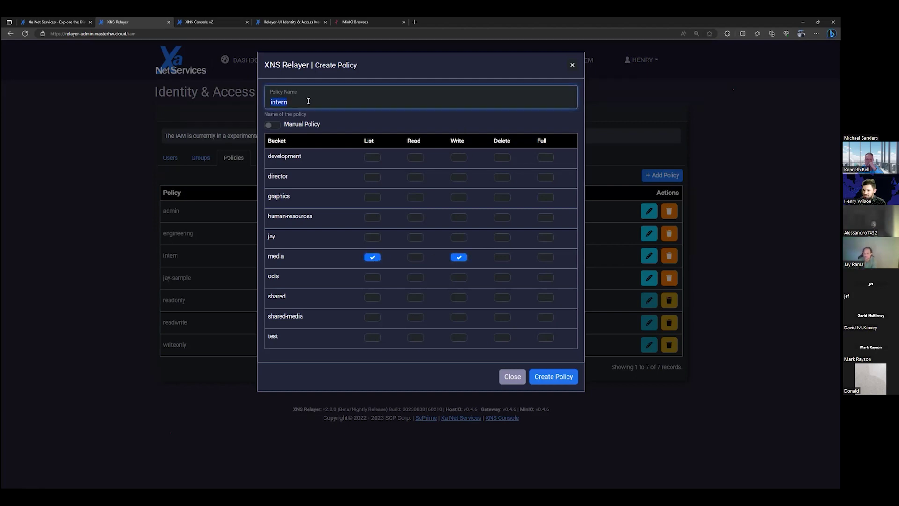
{"action": "type", "text": "surveillance-cam"}
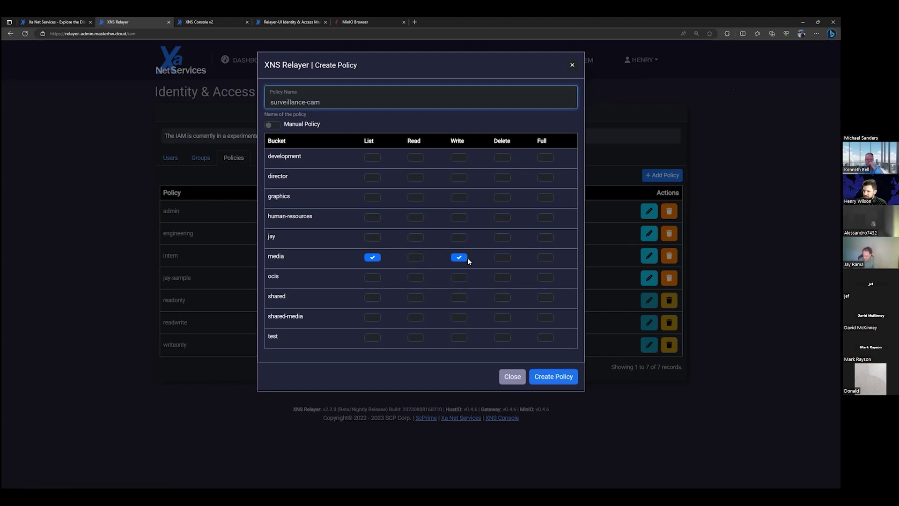
{"action": "left_click", "coordinate": [550, 378]}
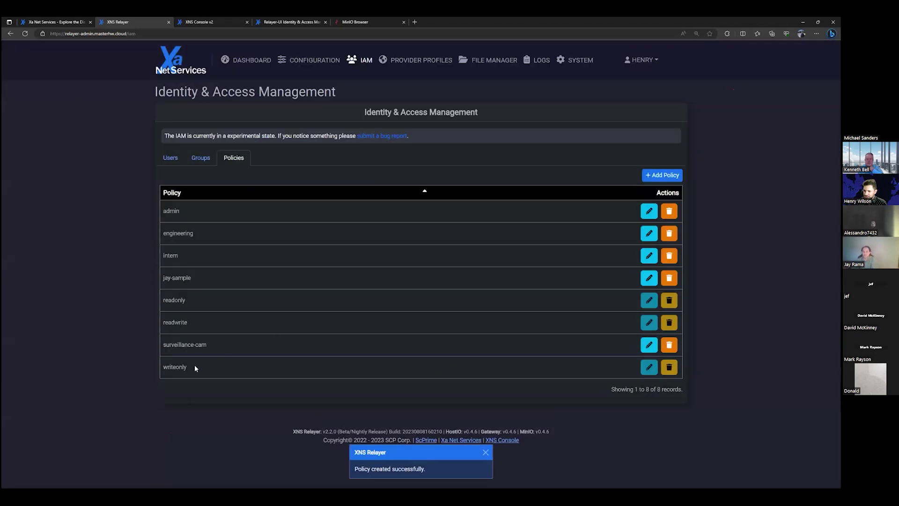
Check the new surveillance-cam policy, then view surveillance-in in the users list.
{"action": "left_click_drag", "start_coordinate": [206, 346], "coordinate": [163, 347]}
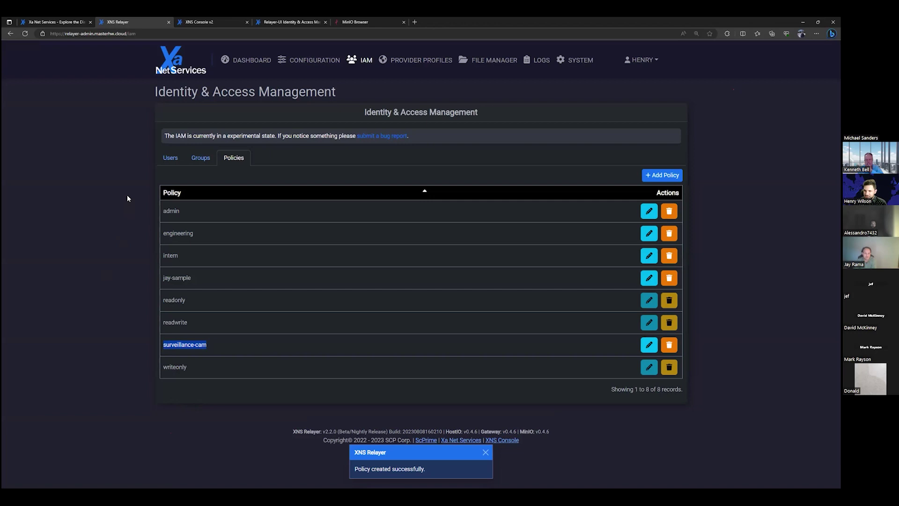
{"action": "left_click", "coordinate": [167, 161]}
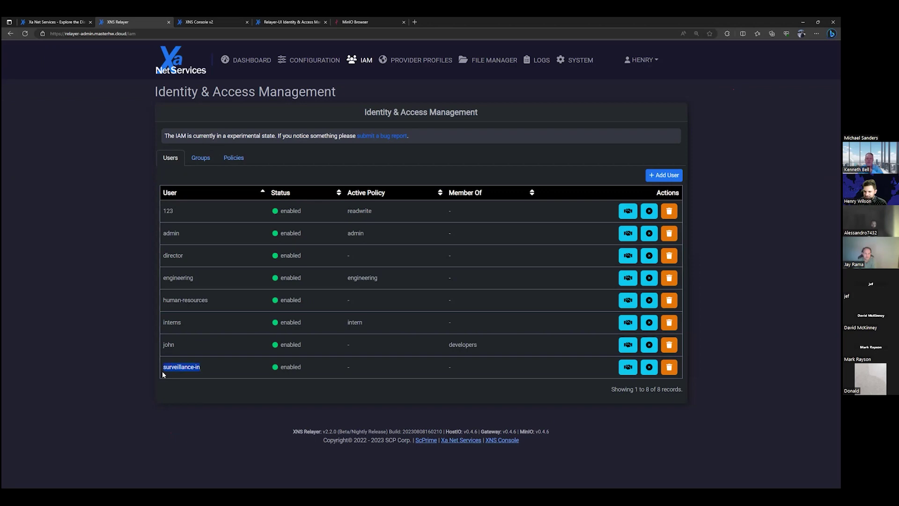
{"action": "left_click", "coordinate": [231, 369]}
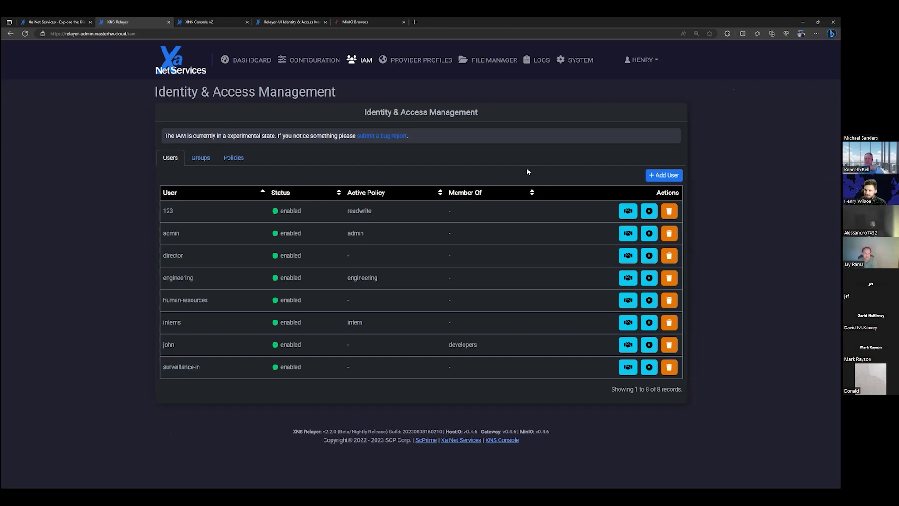
Open the add-user form, close it unsaved, and return to the policies list.
{"action": "left_click", "coordinate": [646, 175]}
{"action": "left_click", "coordinate": [428, 94]}
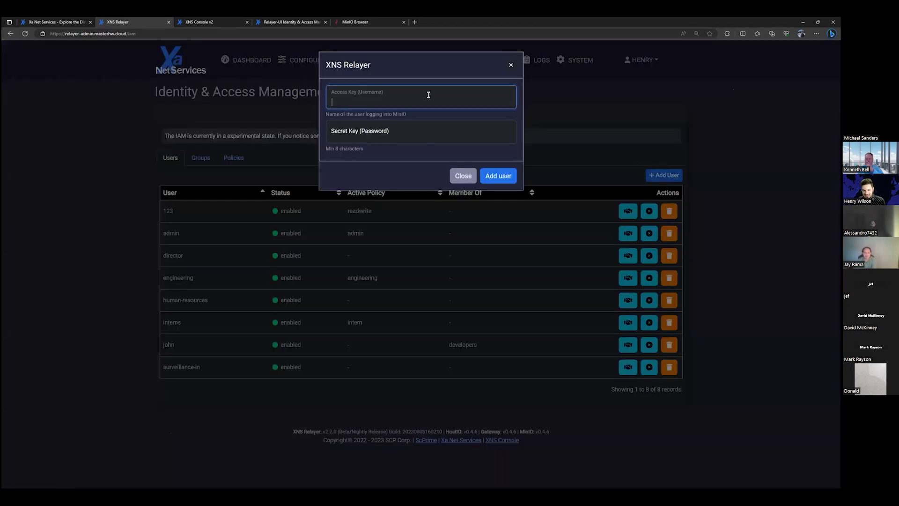
{"action": "left_click", "coordinate": [511, 65]}
{"action": "left_click", "coordinate": [195, 220]}
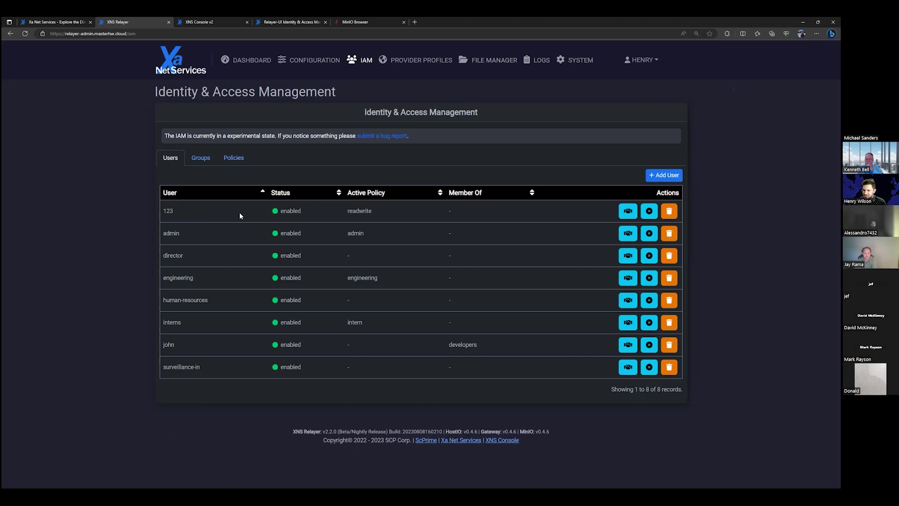
{"action": "left_click", "coordinate": [233, 159]}
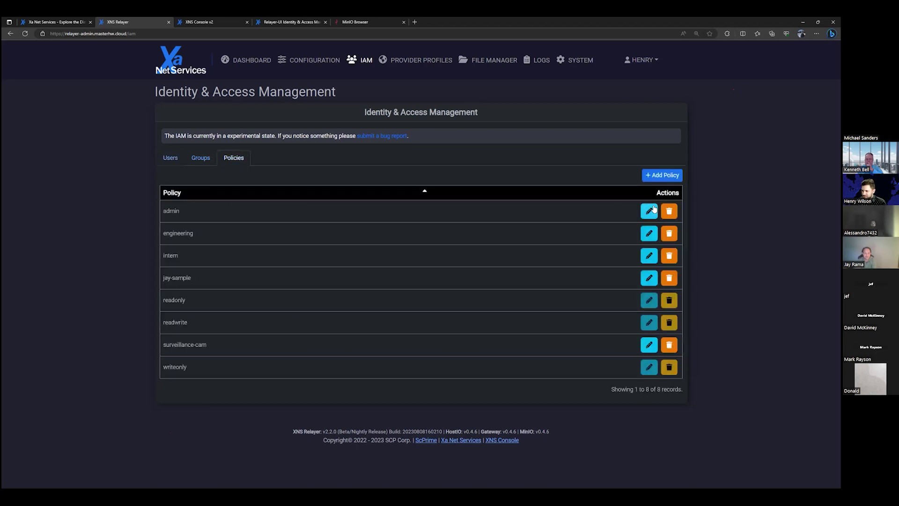
View the admin policy, then start a new policy draft with media List and Write cleared.
{"action": "left_click", "coordinate": [652, 209]}
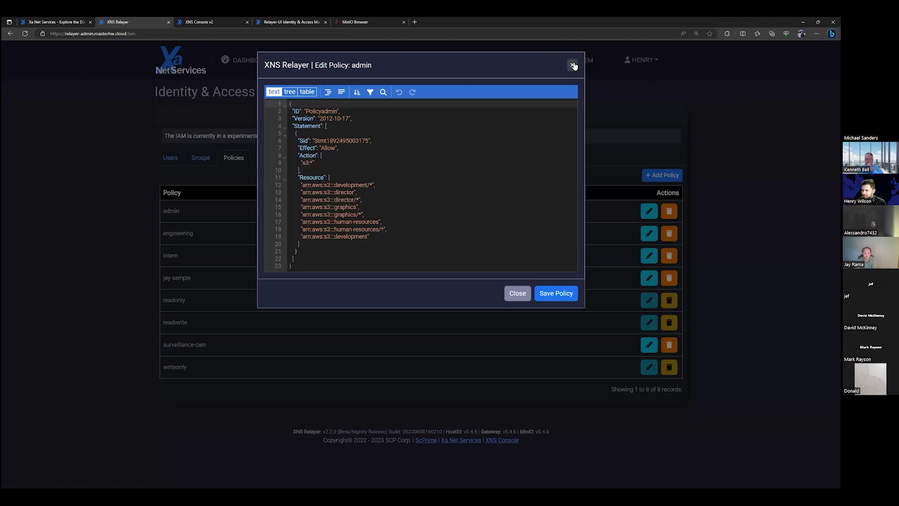
{"action": "left_click", "coordinate": [572, 65]}
{"action": "left_click", "coordinate": [667, 176]}
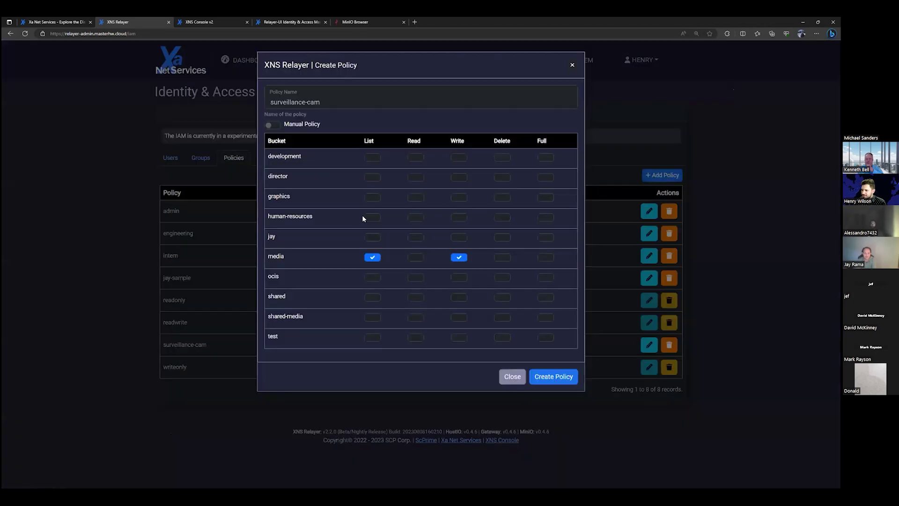
{"action": "left_click", "coordinate": [375, 258]}
{"action": "left_click", "coordinate": [457, 258]}
Toggle media Write, Read and Delete in the draft, discard it, and return to users.
{"action": "left_click", "coordinate": [461, 260]}
{"action": "left_click", "coordinate": [416, 258]}
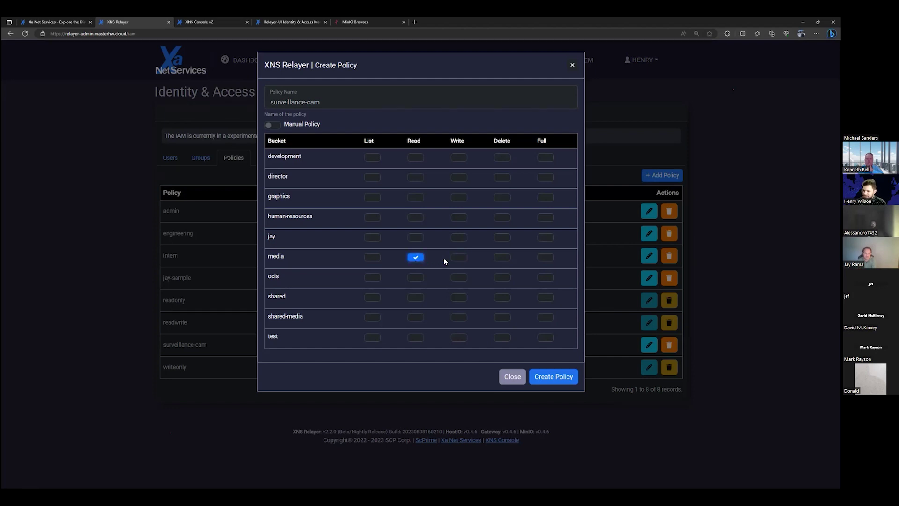
{"action": "left_click", "coordinate": [419, 258]}
{"action": "left_click", "coordinate": [501, 257]}
{"action": "left_click", "coordinate": [415, 257]}
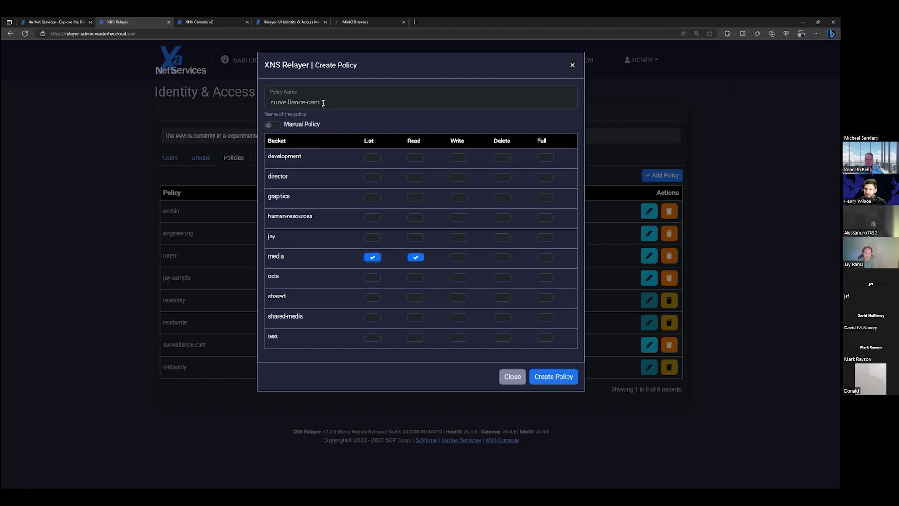
{"action": "left_click", "coordinate": [572, 64]}
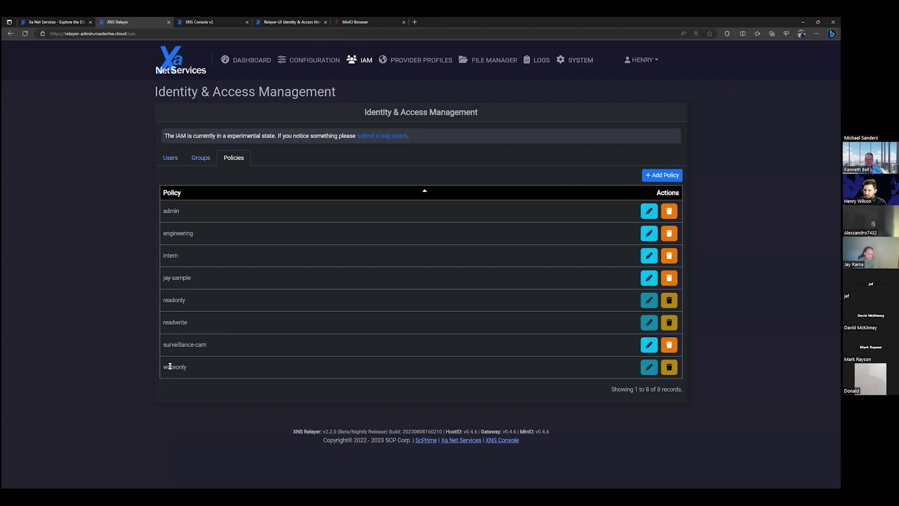
{"action": "left_click", "coordinate": [170, 159]}
Highlight and deselect the surveillance-in user row, then refocus the browser window.
{"action": "left_click_drag", "start_coordinate": [201, 364], "coordinate": [163, 367]}
{"action": "left_click", "coordinate": [145, 354]}
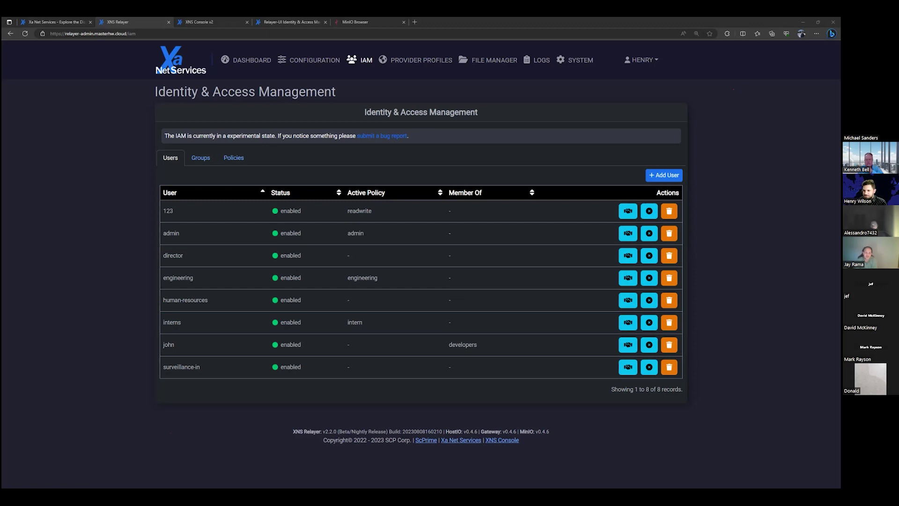
{"action": "left_click", "coordinate": [76, 355]}
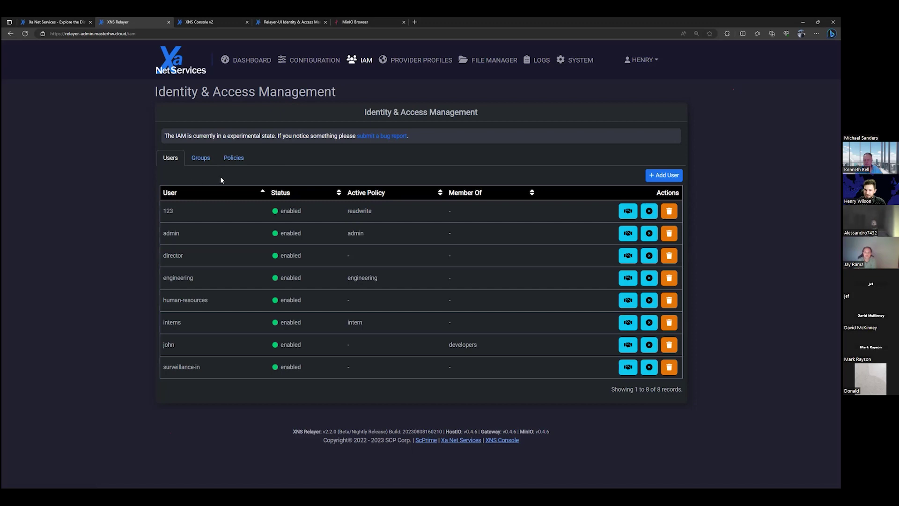
{"action": "left_click", "coordinate": [233, 158]}
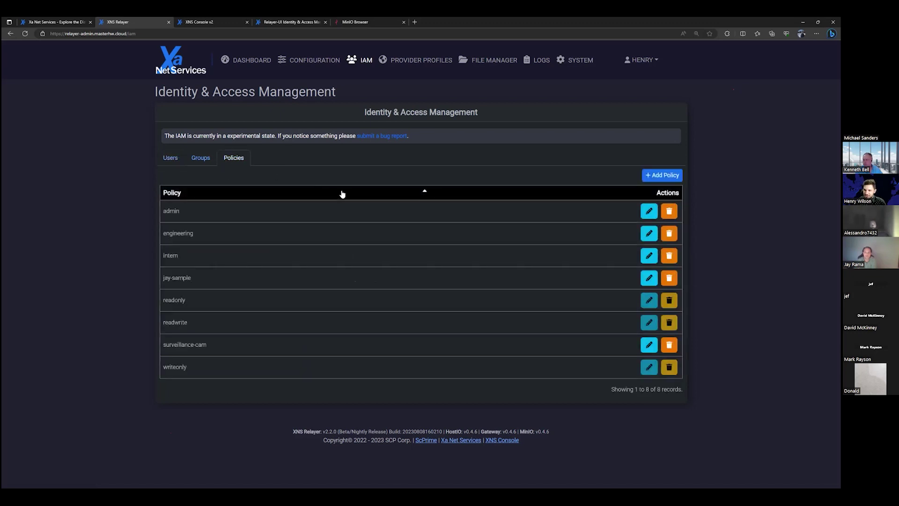
{"action": "left_click", "coordinate": [648, 279]}
{"action": "scroll", "coordinate": [396, 177], "scroll_direction": "down", "scroll_amount": 2}
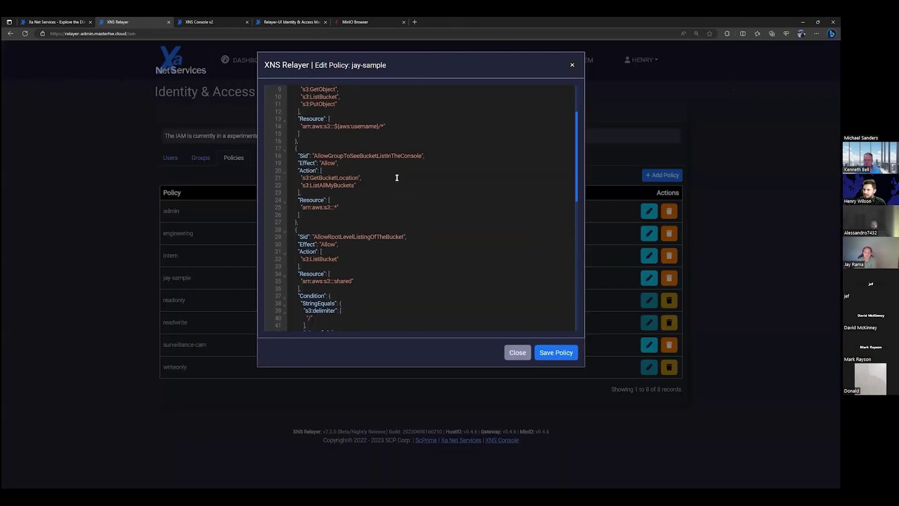
{"action": "scroll", "coordinate": [397, 177], "scroll_direction": "up", "scroll_amount": 2}
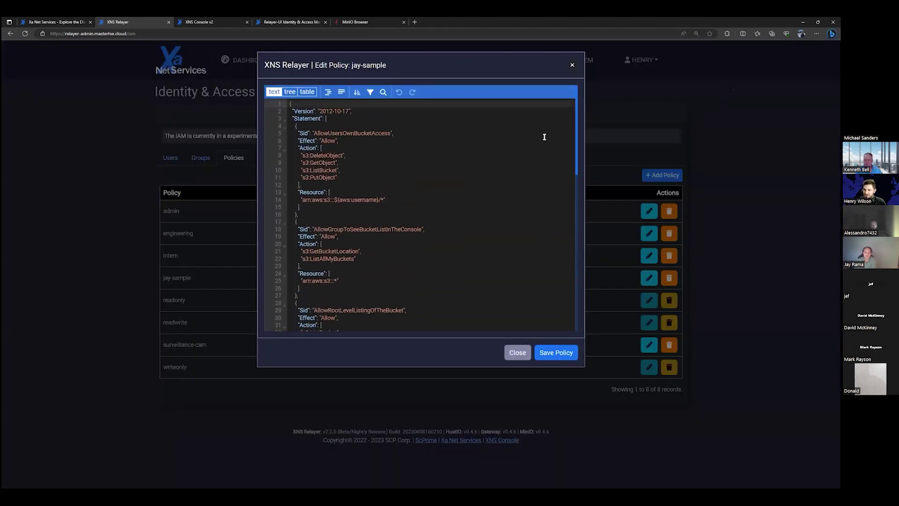
{"action": "left_click_drag", "start_coordinate": [575, 137], "coordinate": [570, 301]}
{"action": "left_click", "coordinate": [375, 236]}
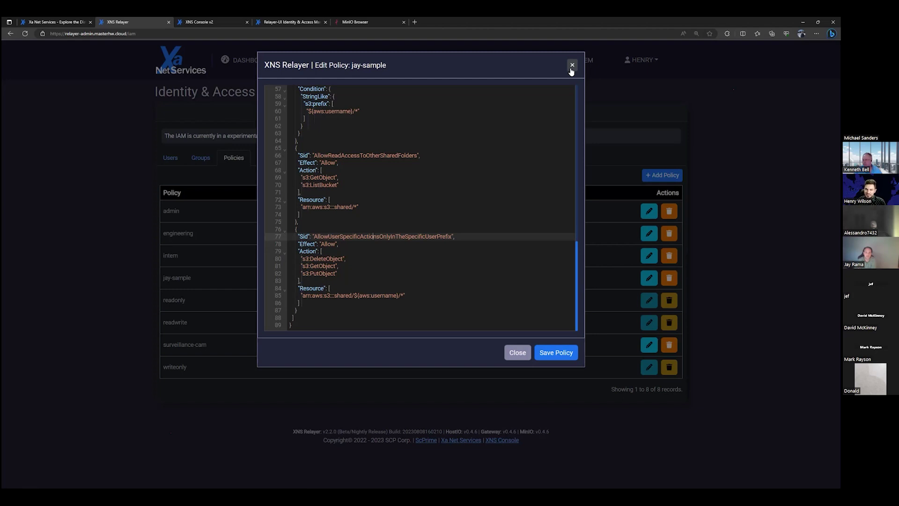
{"action": "left_click", "coordinate": [572, 66]}
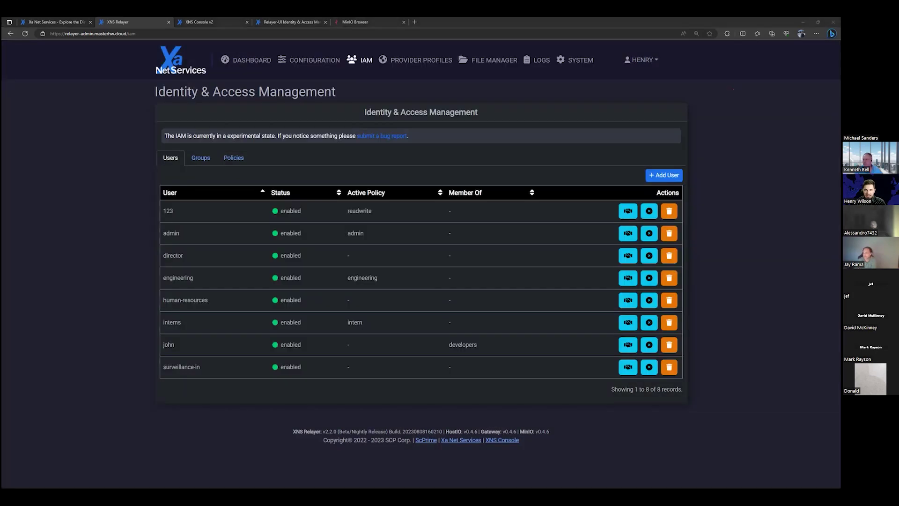